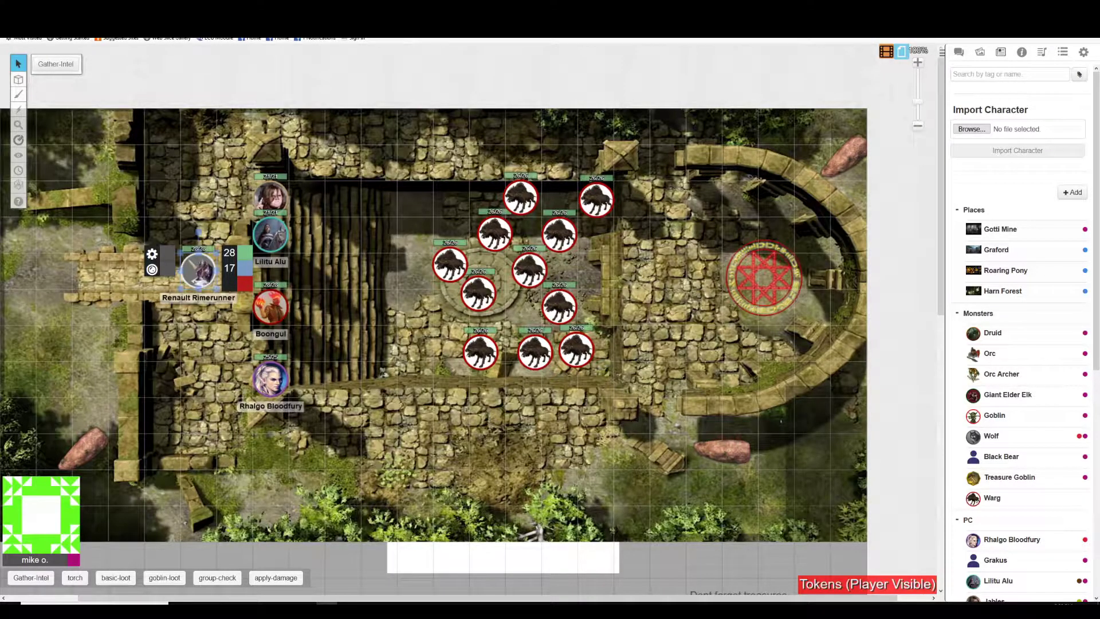
# Select the five party tokens and roll a group History check for them twice
pyautogui.click(215, 350)
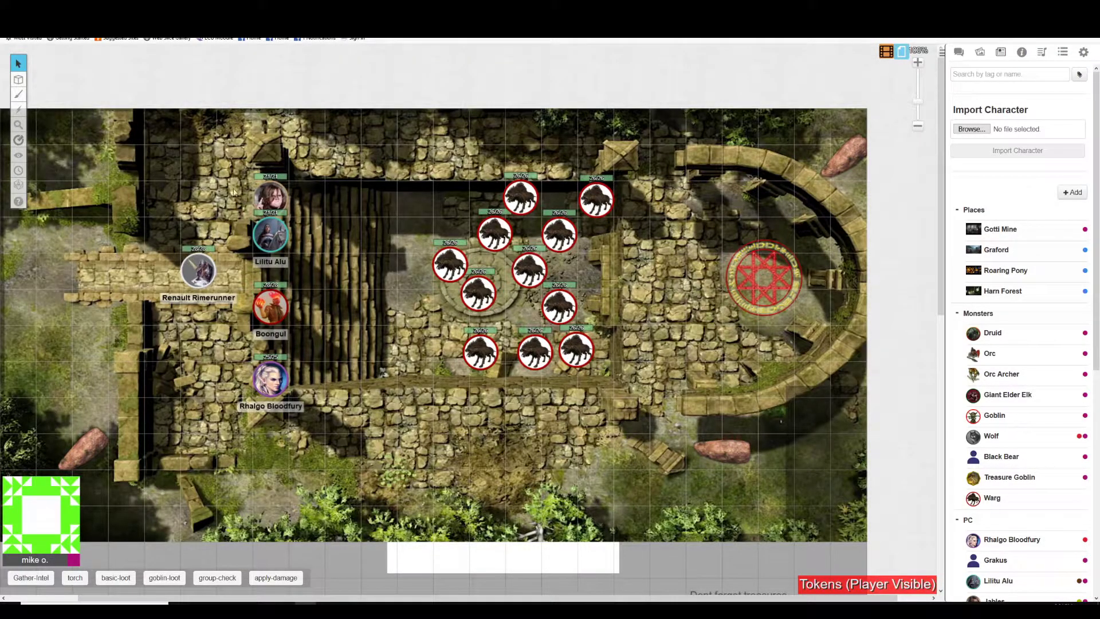
pyautogui.moveTo(173, 166); pyautogui.dragTo(372, 436)
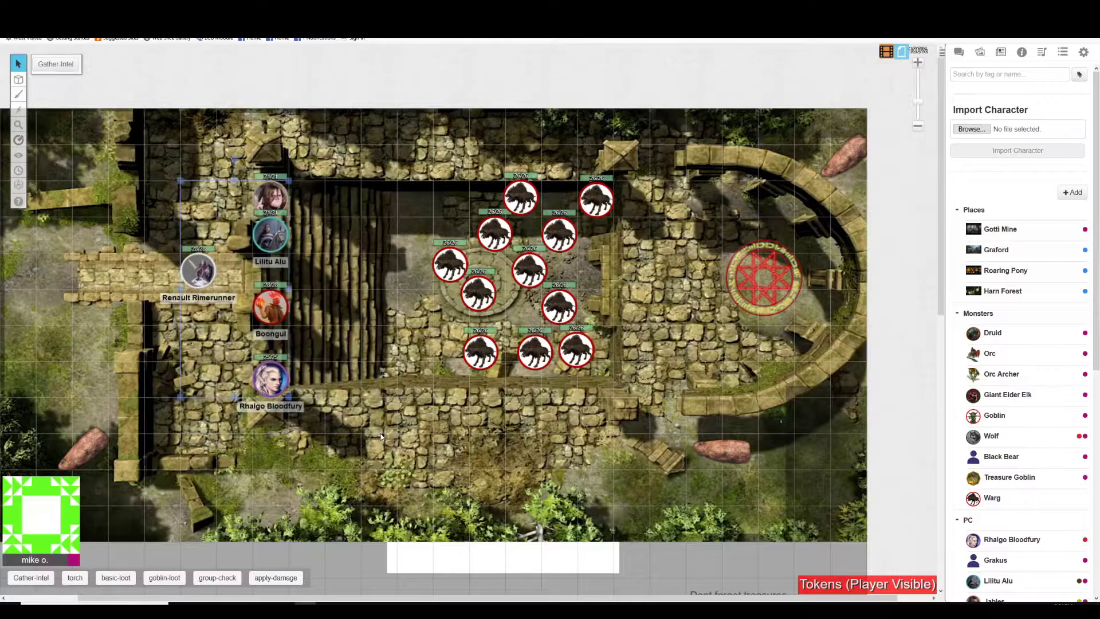
pyautogui.click(959, 52)
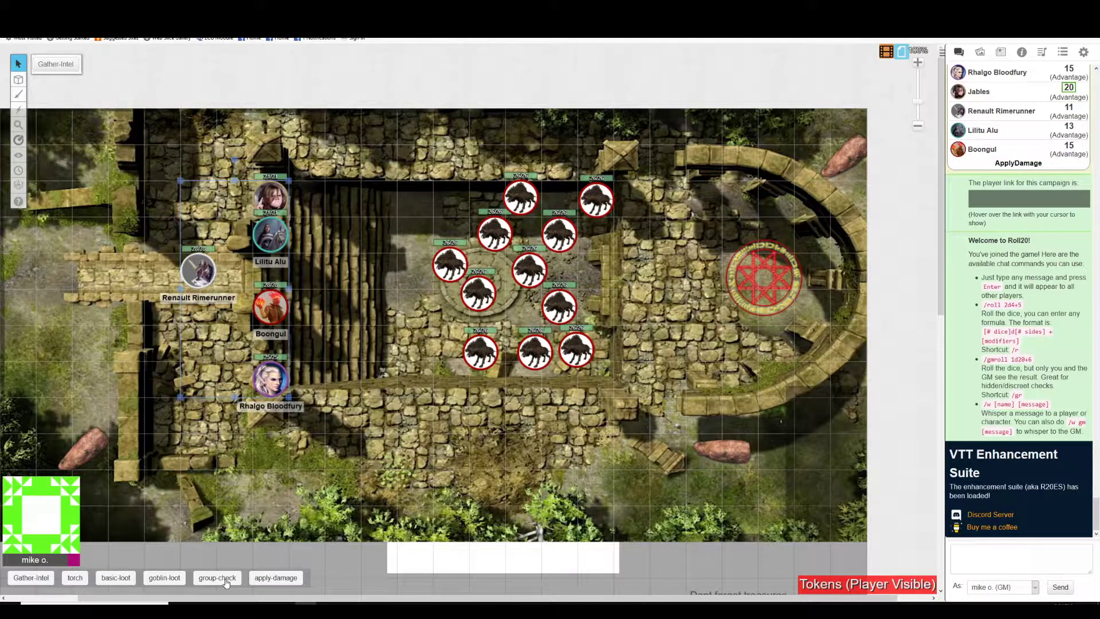
pyautogui.click(226, 582)
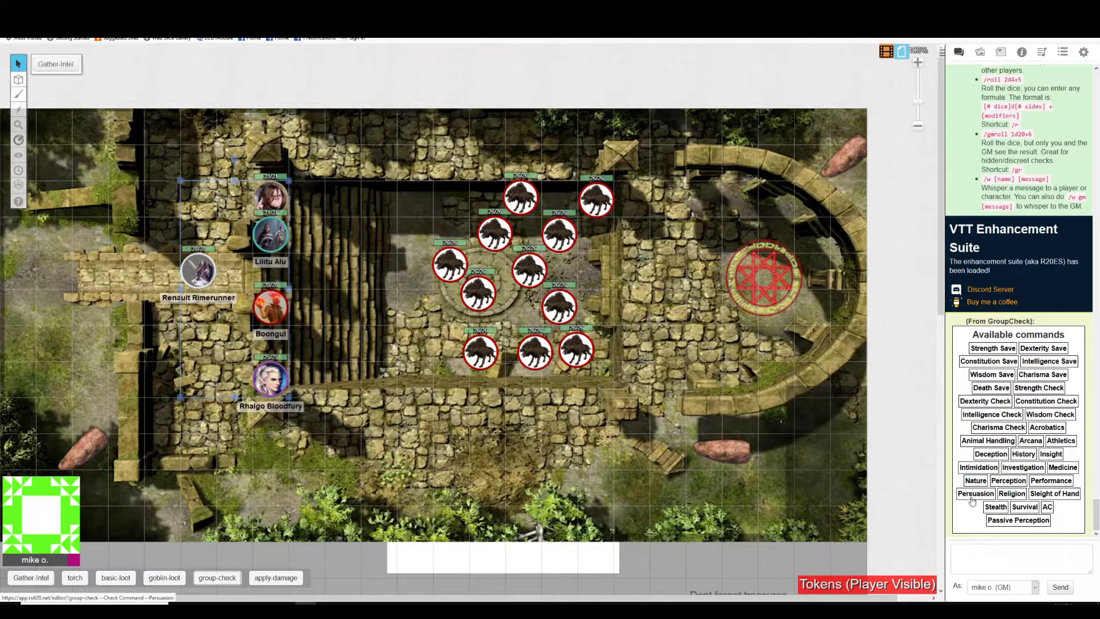
pyautogui.click(1029, 455)
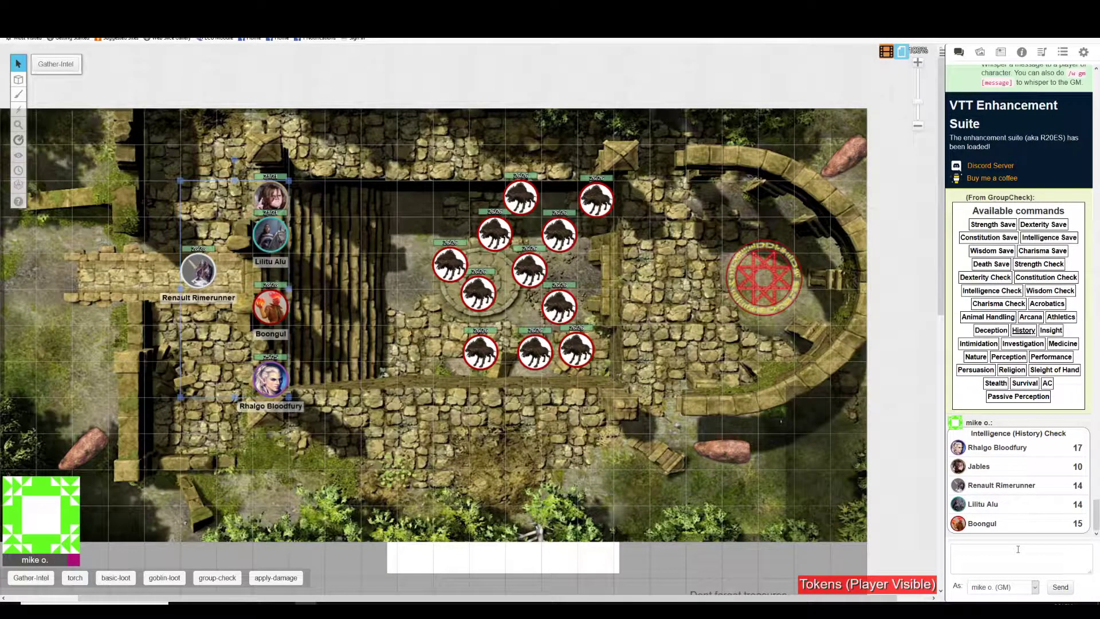
pyautogui.click(1023, 332)
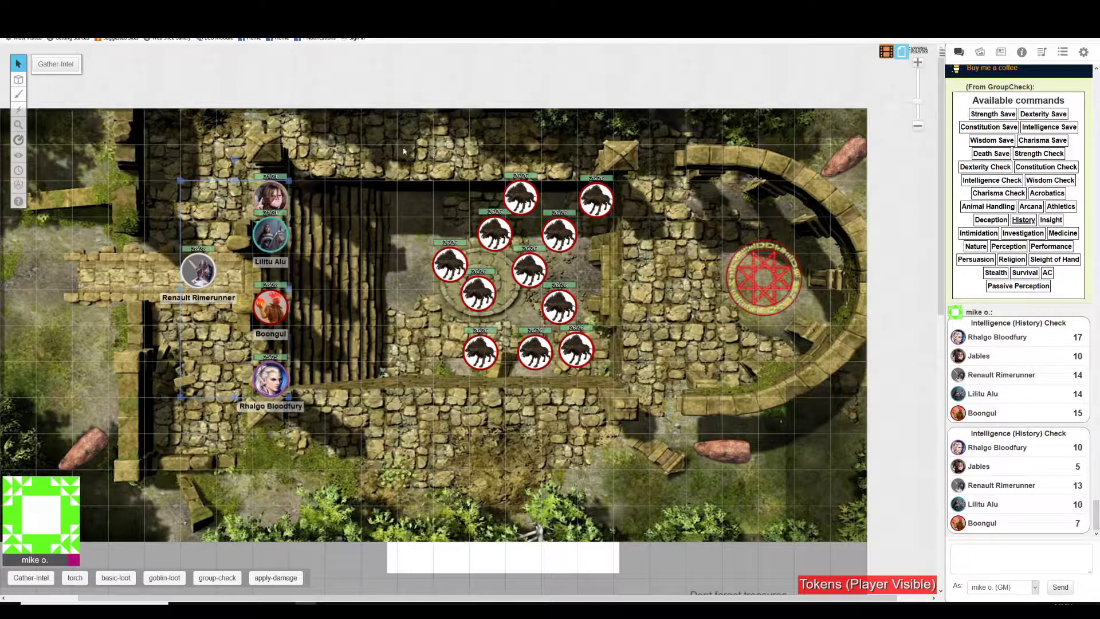
# Select all the warg tokens and start the apply-damage macro with a Dexterity save and a Normal roll type
pyautogui.moveTo(403, 150); pyautogui.dragTo(695, 450)
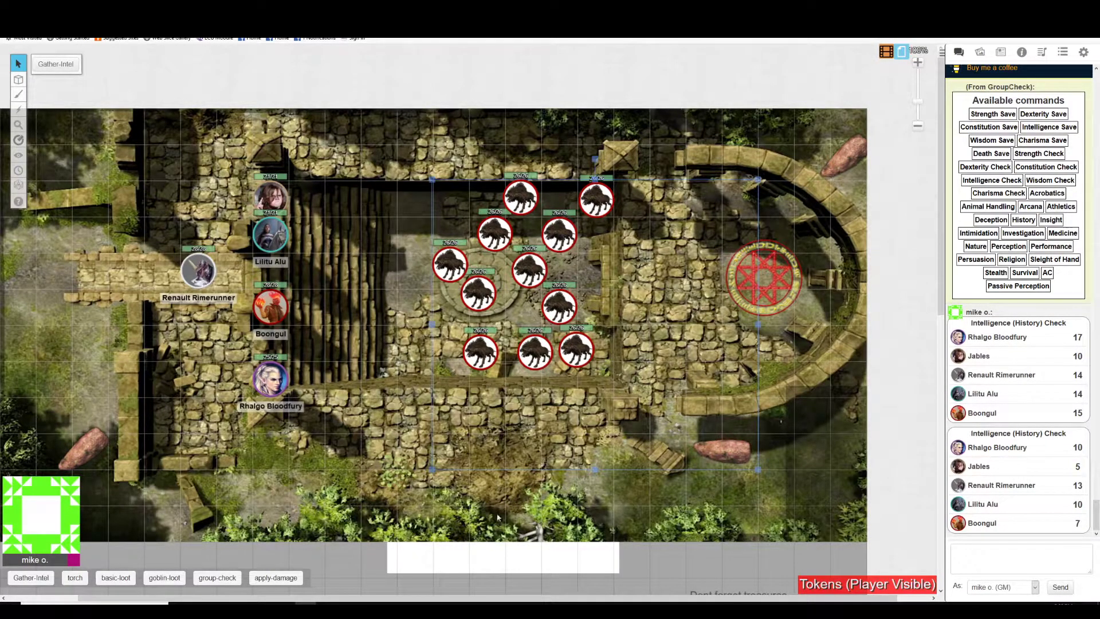
pyautogui.click(271, 580)
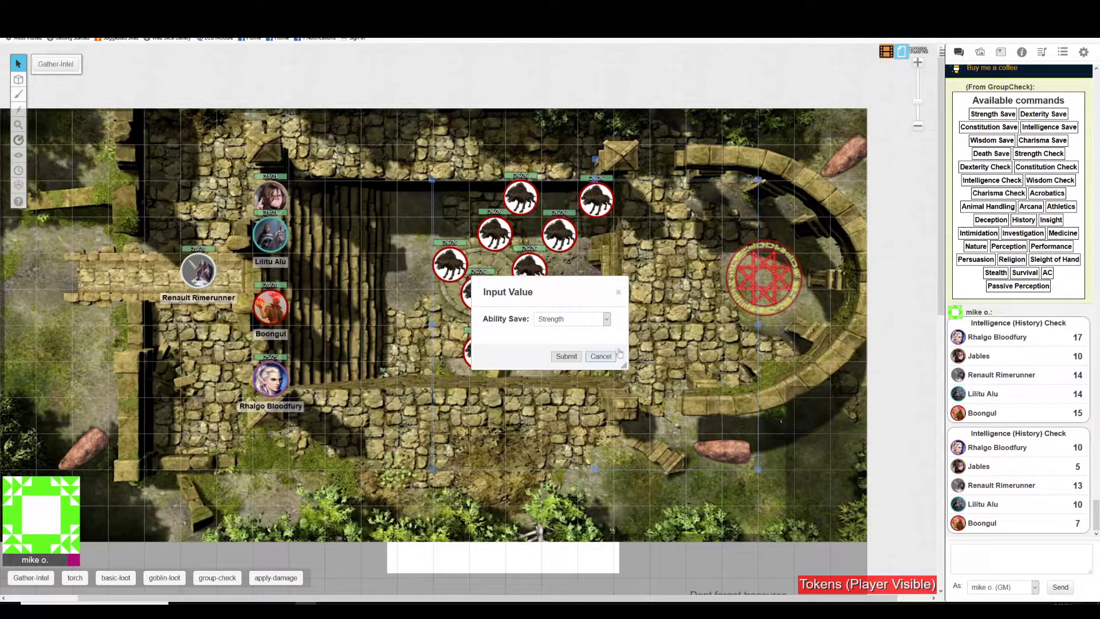
pyautogui.click(573, 319)
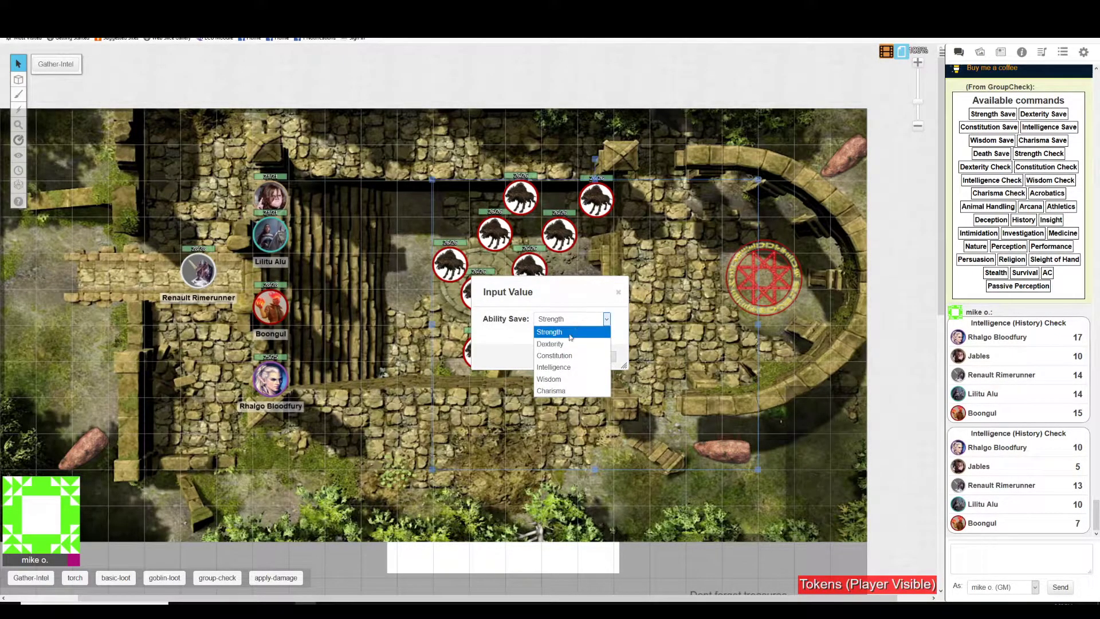
pyautogui.click(560, 333)
pyautogui.click(565, 356)
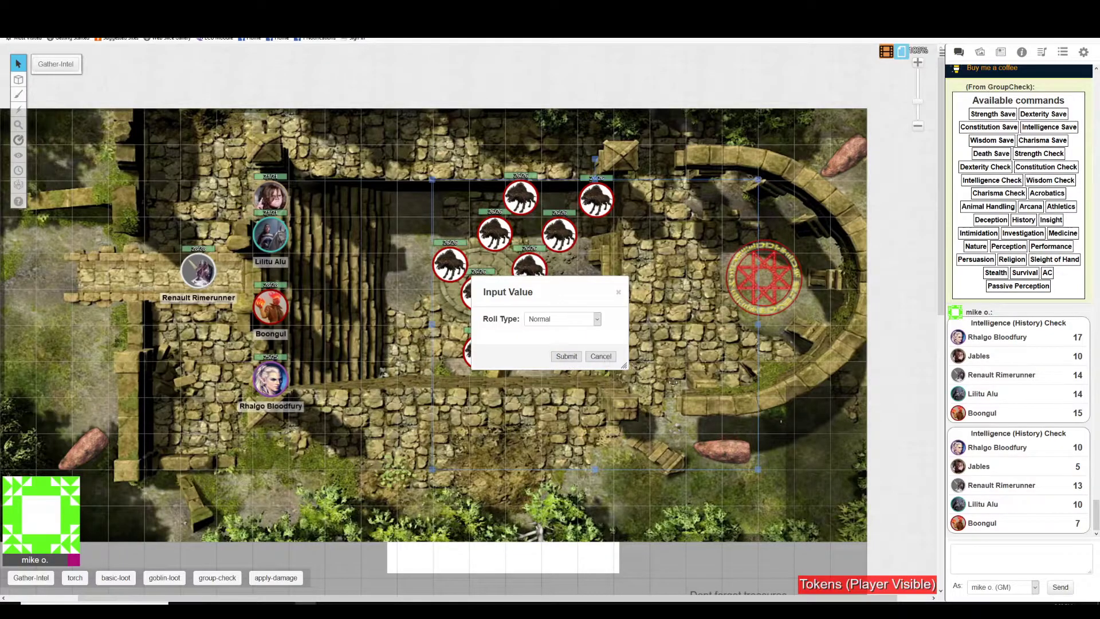
pyautogui.click(559, 319)
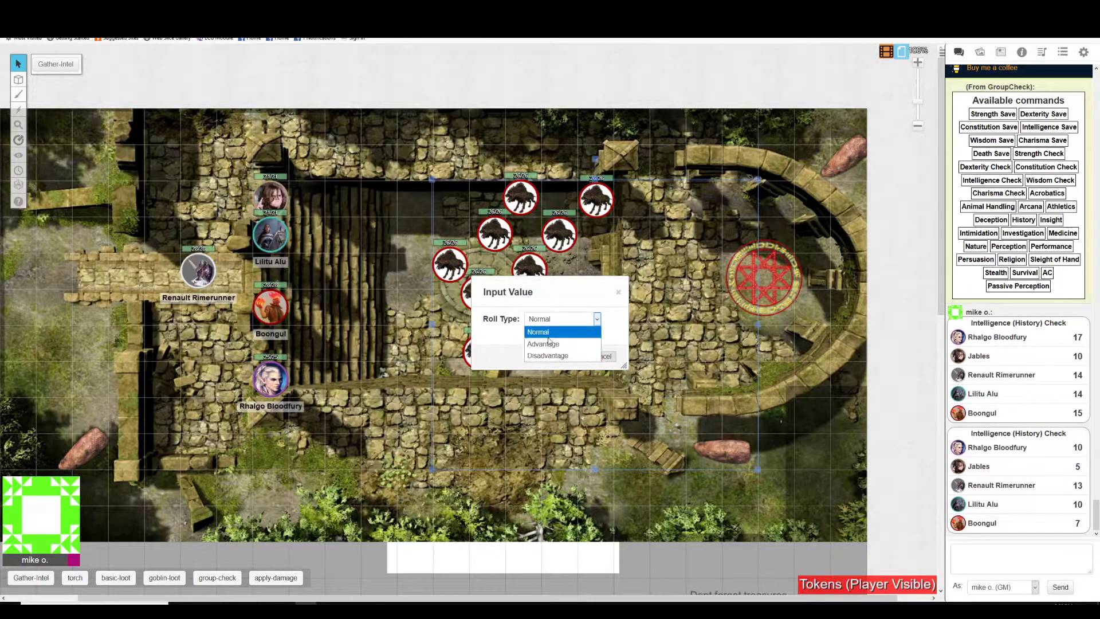
pyautogui.click(549, 337)
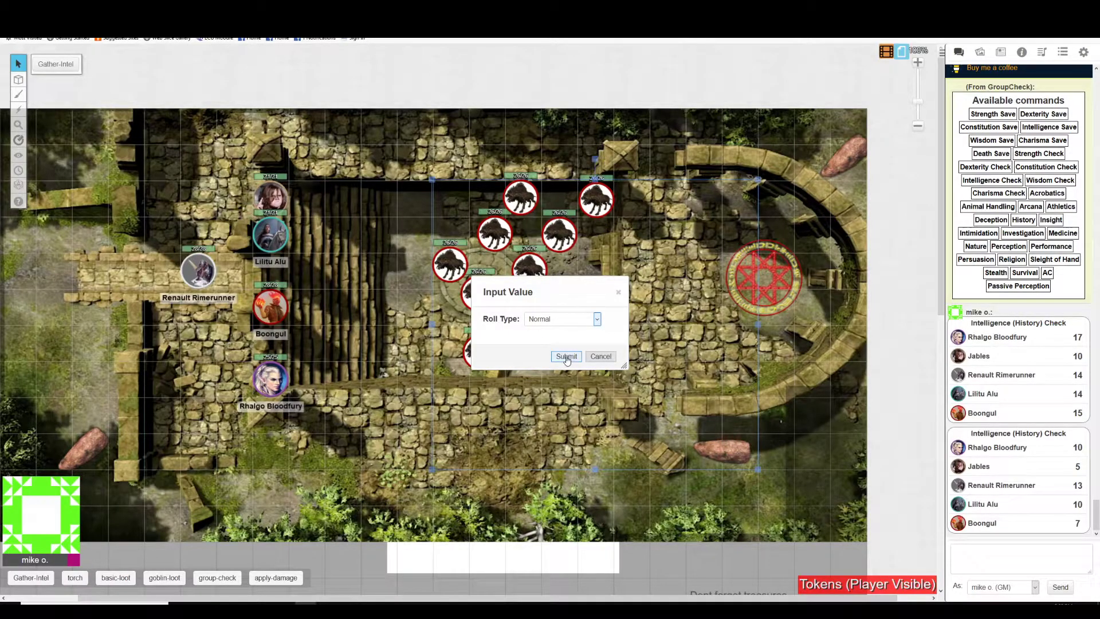
pyautogui.click(550, 319)
pyautogui.click(544, 332)
pyautogui.click(566, 355)
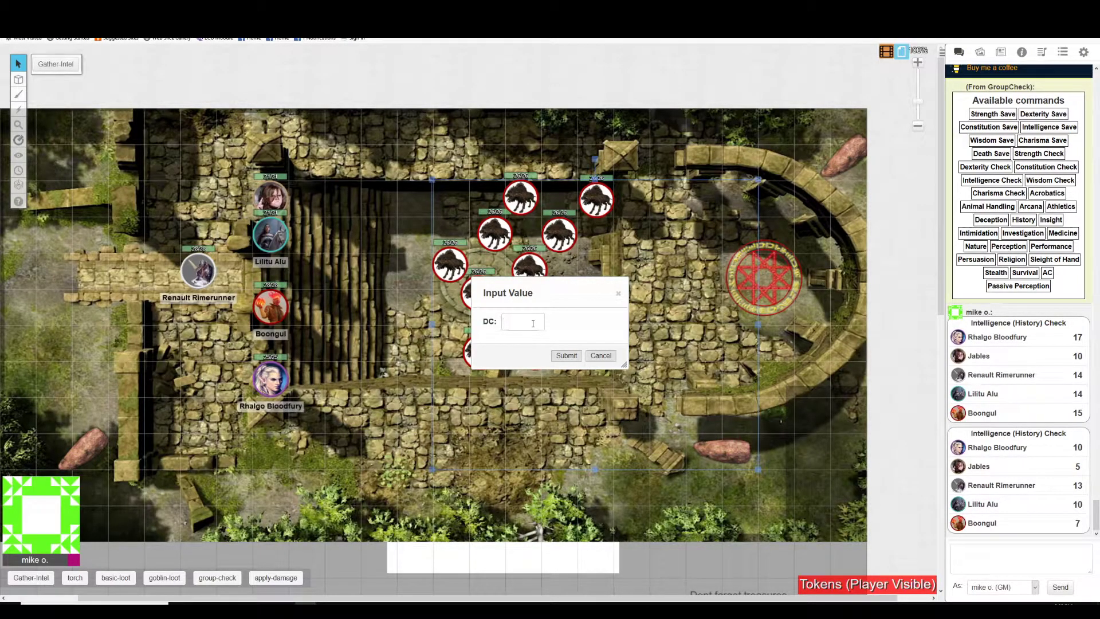
# Set the save DC to 12, the damage to 10 and the damage on a successful save to Half
pyautogui.write('12')
pyautogui.click(564, 356)
pyautogui.click(565, 357)
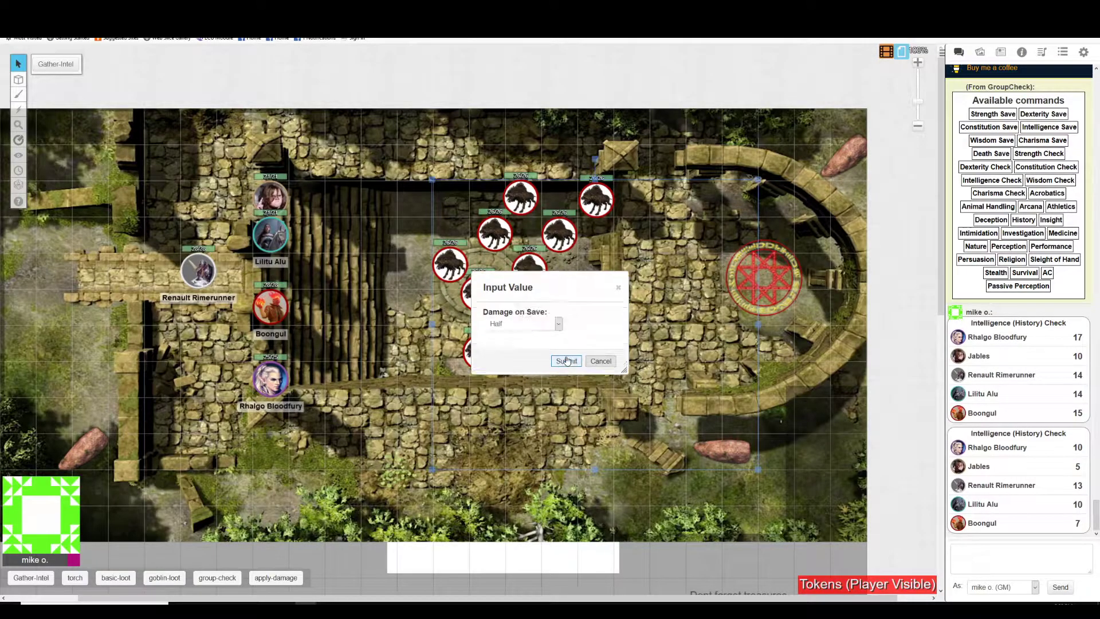
pyautogui.click(510, 327)
pyautogui.click(507, 344)
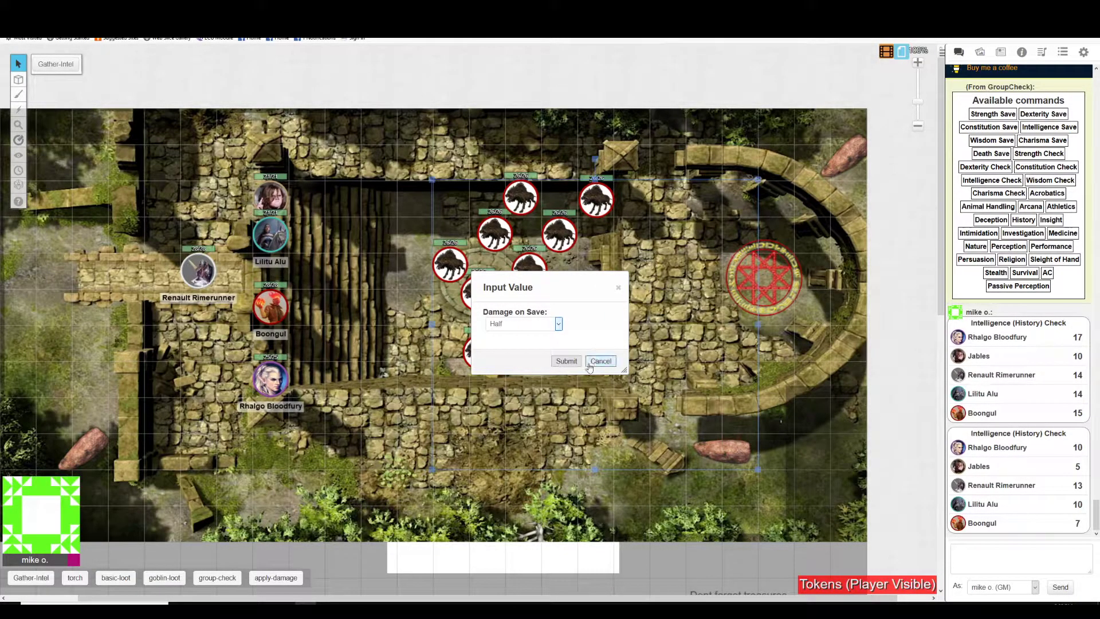
pyautogui.click(566, 362)
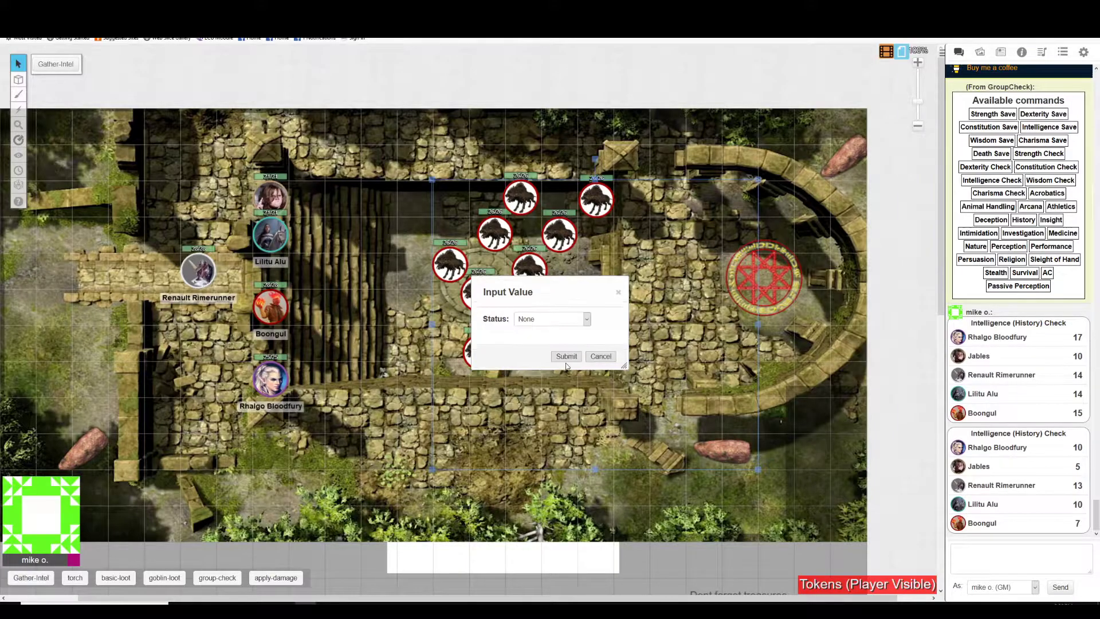
# Choose Frightened as the status for failed saves, roll the wargs' saving throws and apply the damage
pyautogui.click(555, 323)
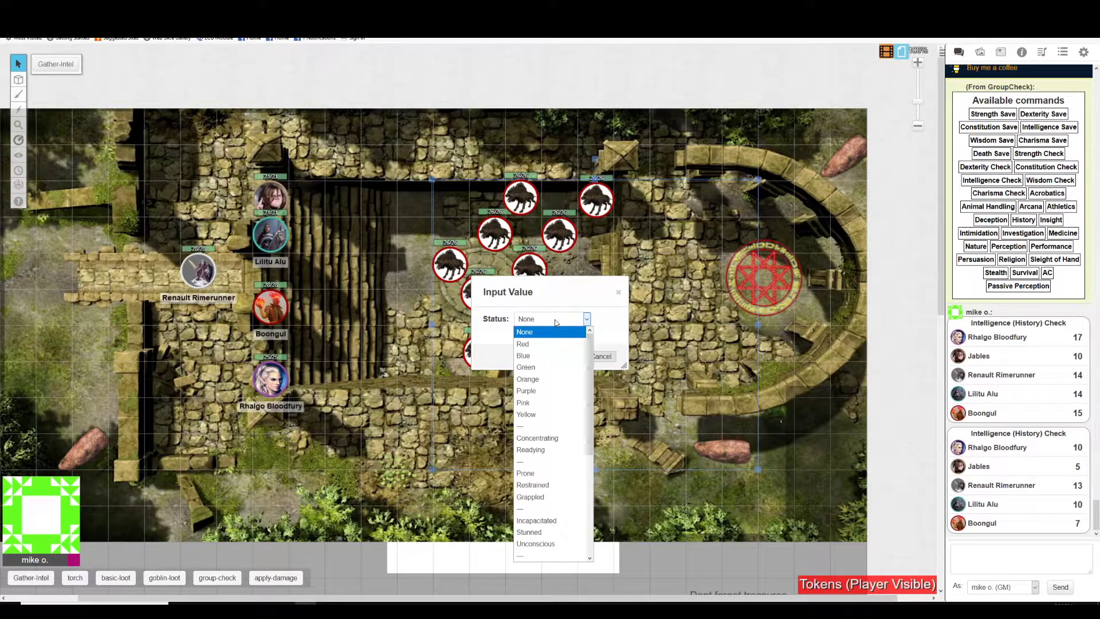
pyautogui.scroll(-3, 563, 412)
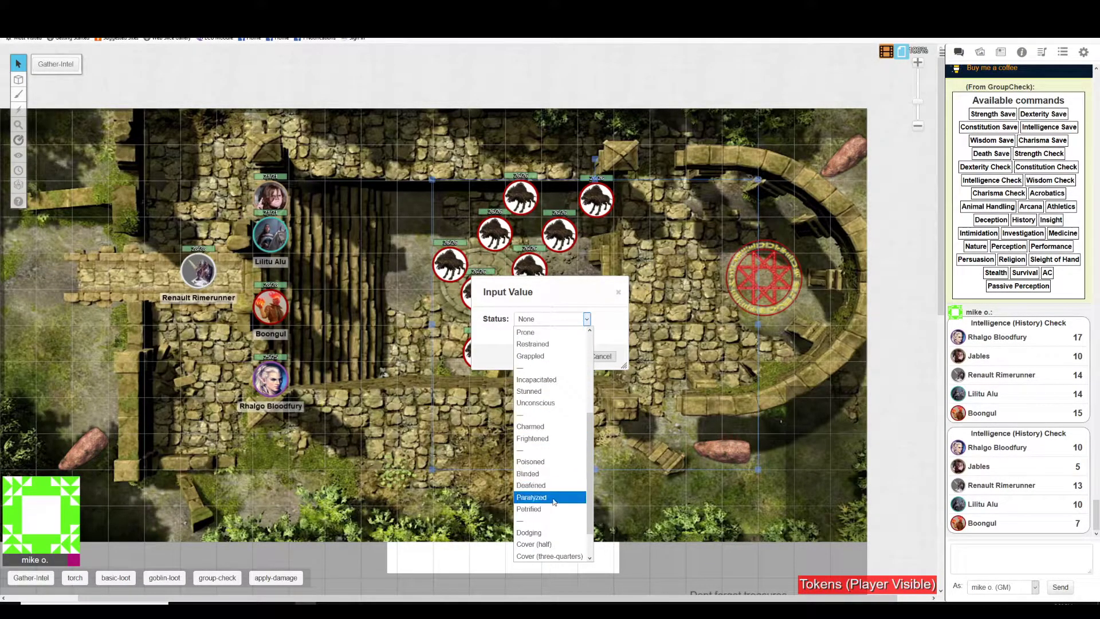
pyautogui.click(545, 439)
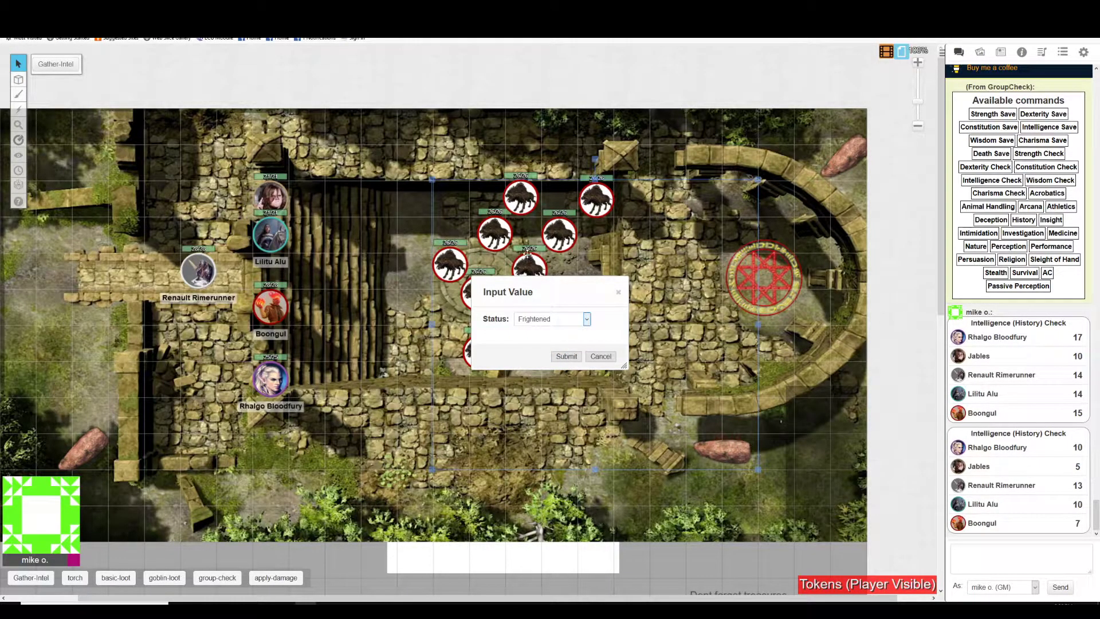
pyautogui.click(567, 356)
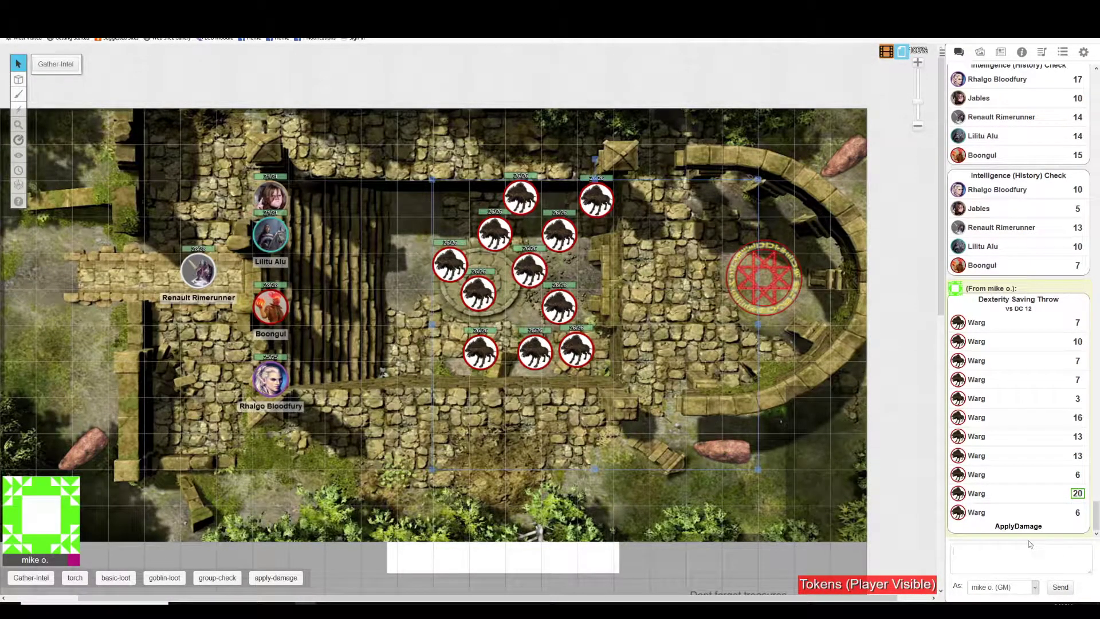
pyautogui.click(1029, 526)
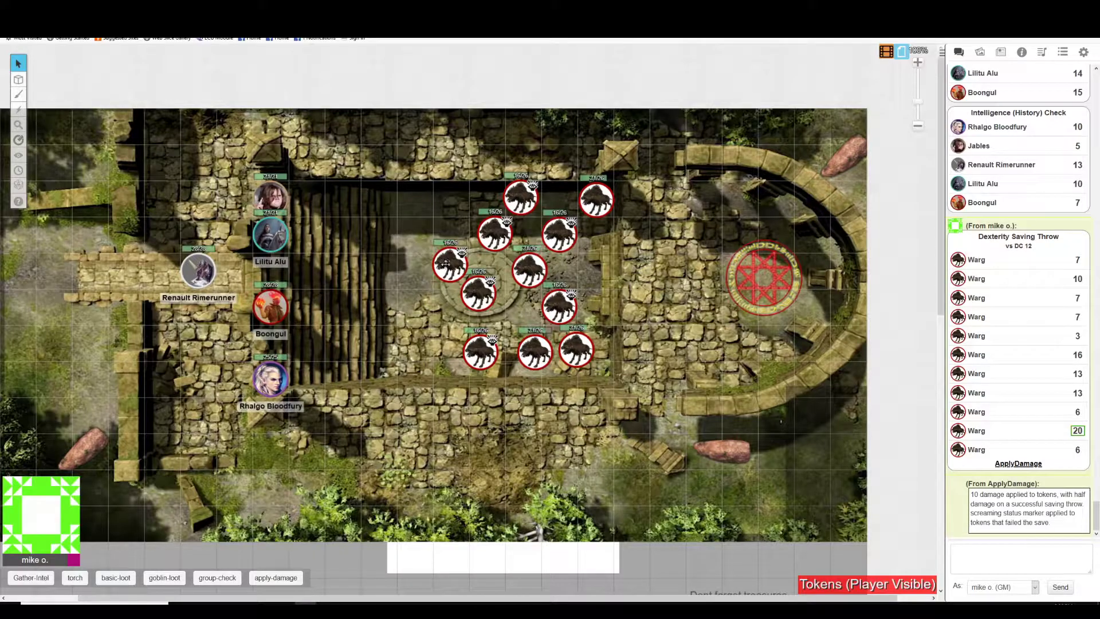
# Inspect individual warg tokens to compare the remaining hit points of those that failed and those that passed the save
pyautogui.click(484, 352)
pyautogui.click(556, 306)
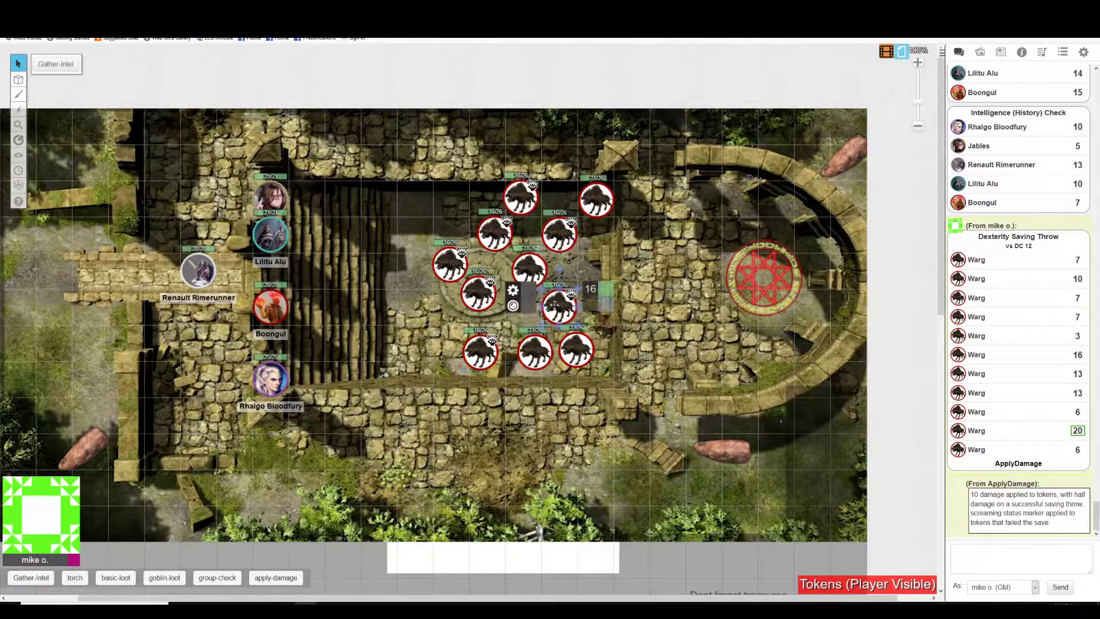
pyautogui.click(478, 293)
pyautogui.click(451, 258)
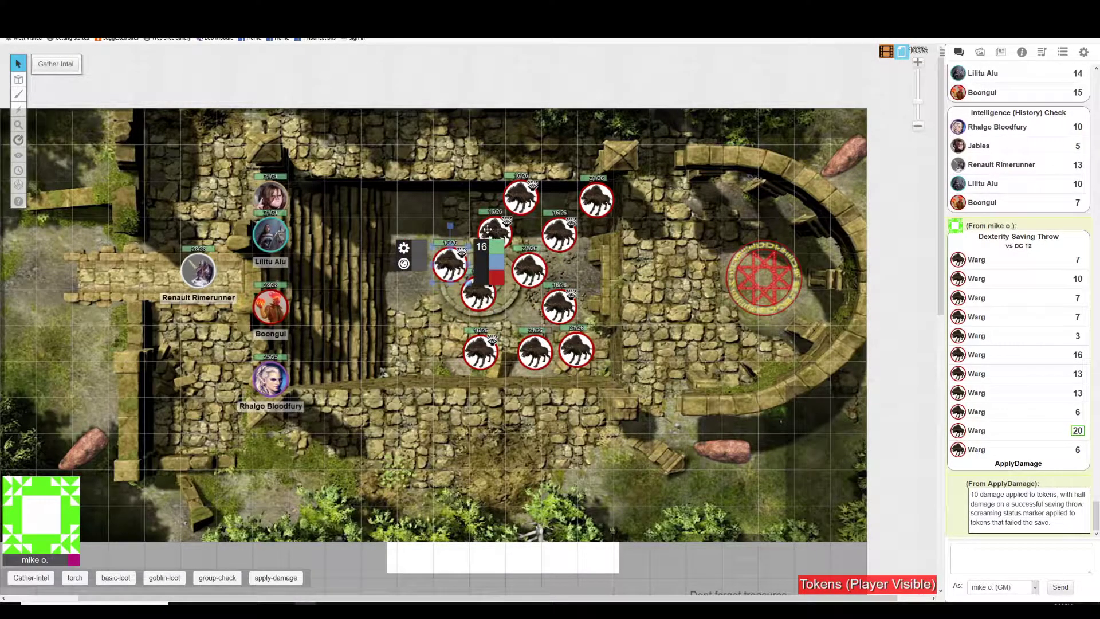
pyautogui.click(494, 232)
pyautogui.click(520, 197)
pyautogui.click(552, 232)
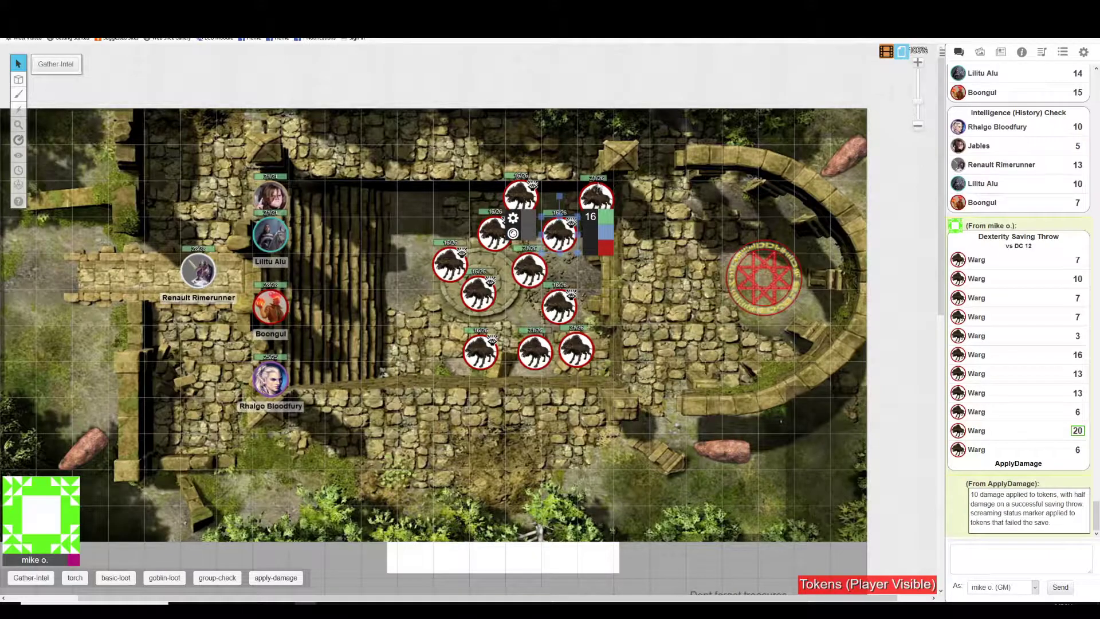
pyautogui.click(600, 189)
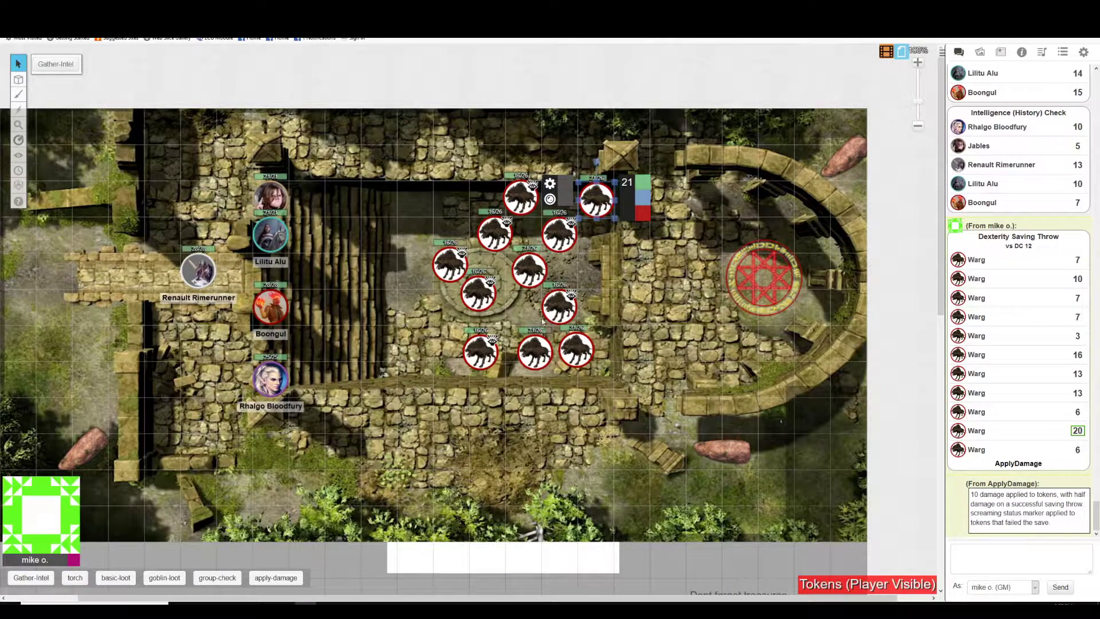
pyautogui.click(529, 274)
pyautogui.click(533, 349)
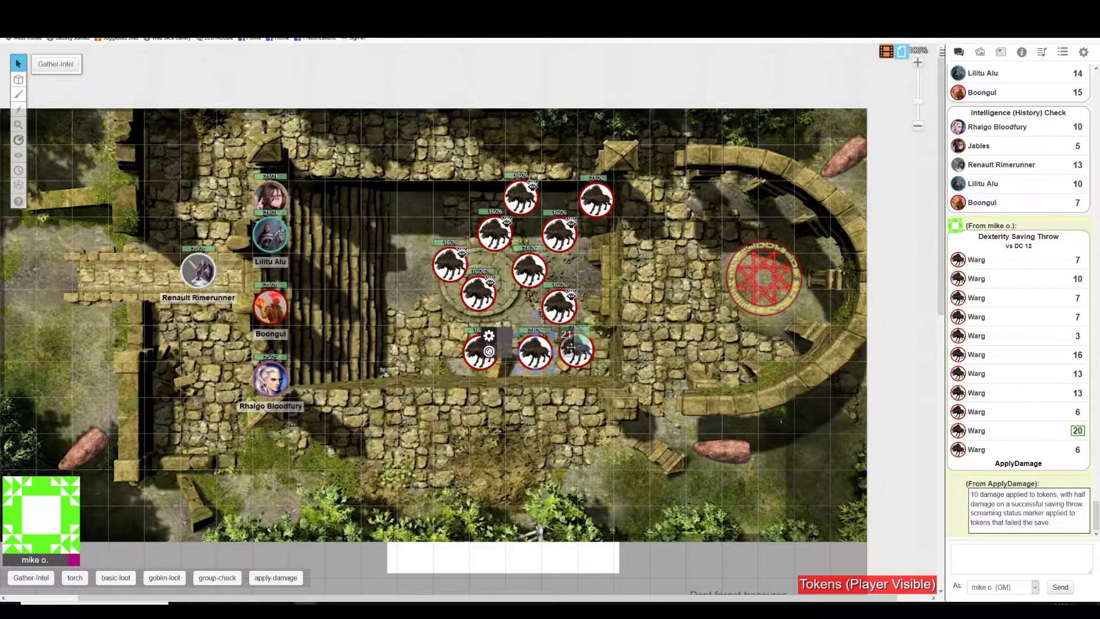
pyautogui.click(619, 347)
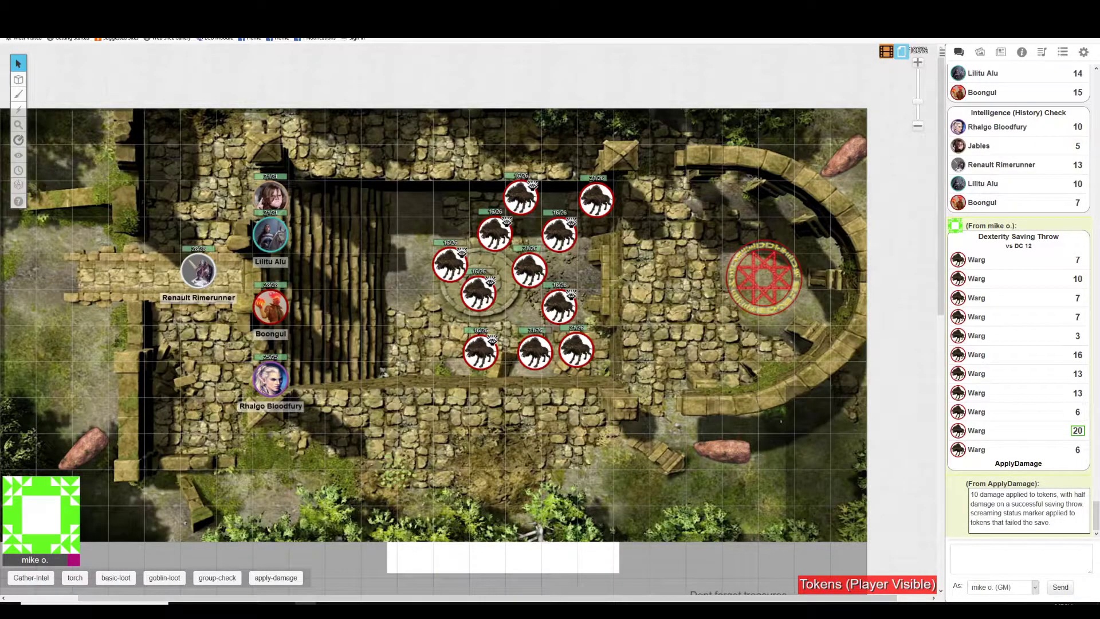
# Switch to the Bo Adventures game page and open the GroupCheck script from its API Scripts
pyautogui.hotkey('ctrl', 'Tab')
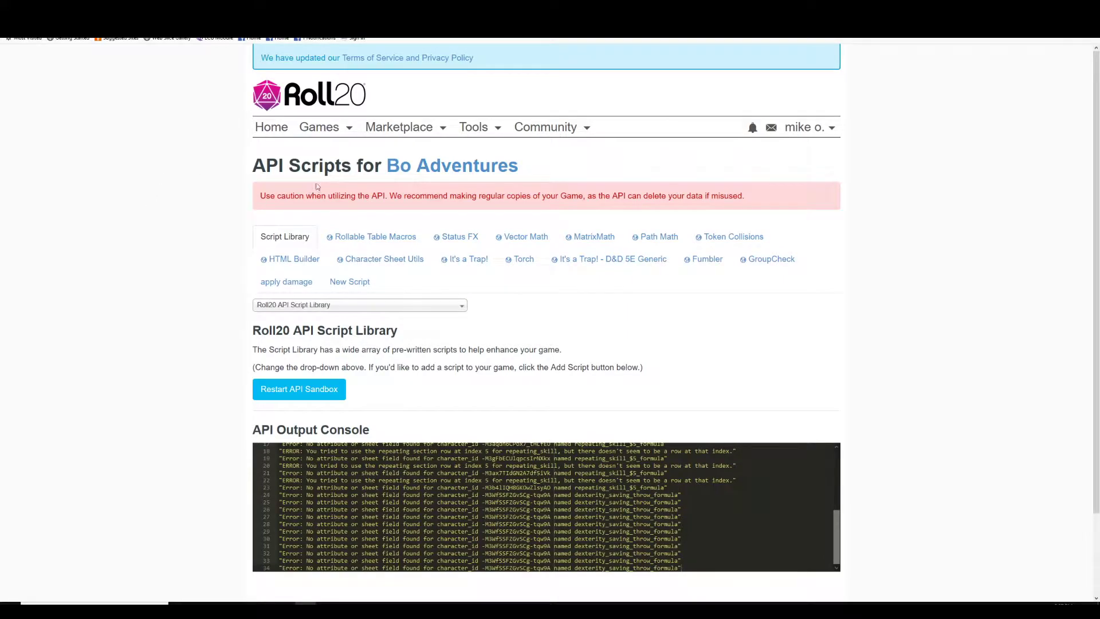
pyautogui.moveTo(324, 131)
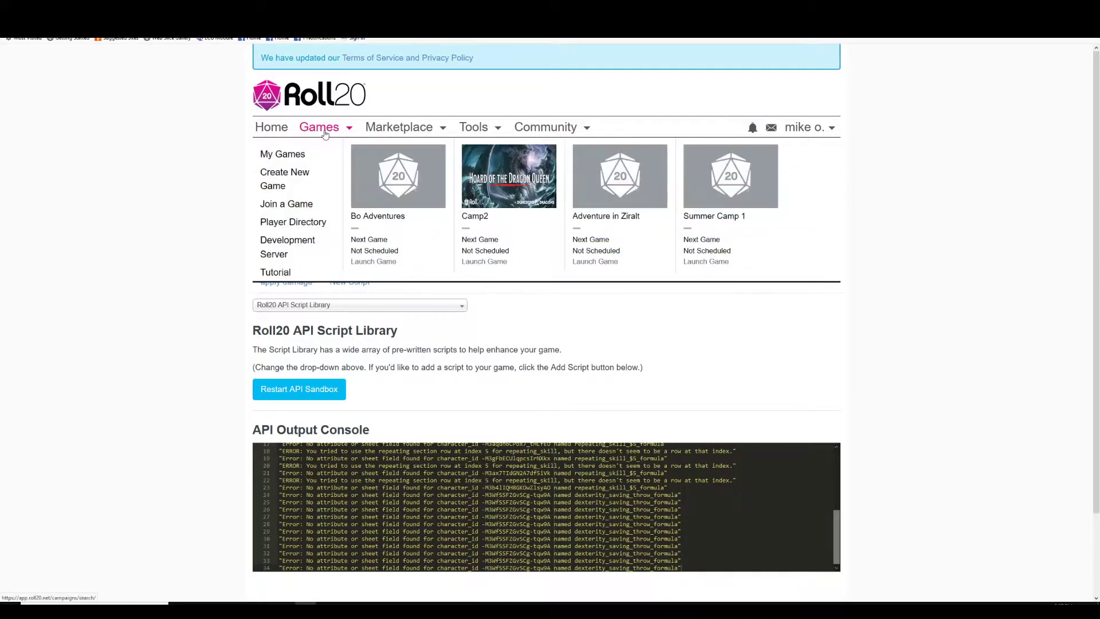
pyautogui.click(388, 194)
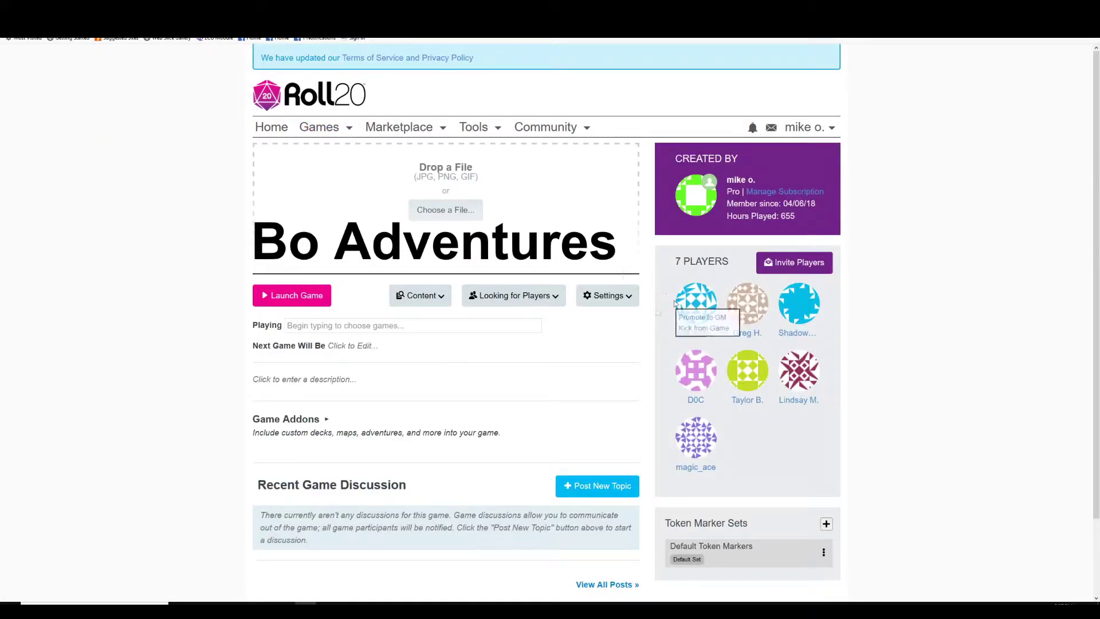
pyautogui.moveTo(735, 342)
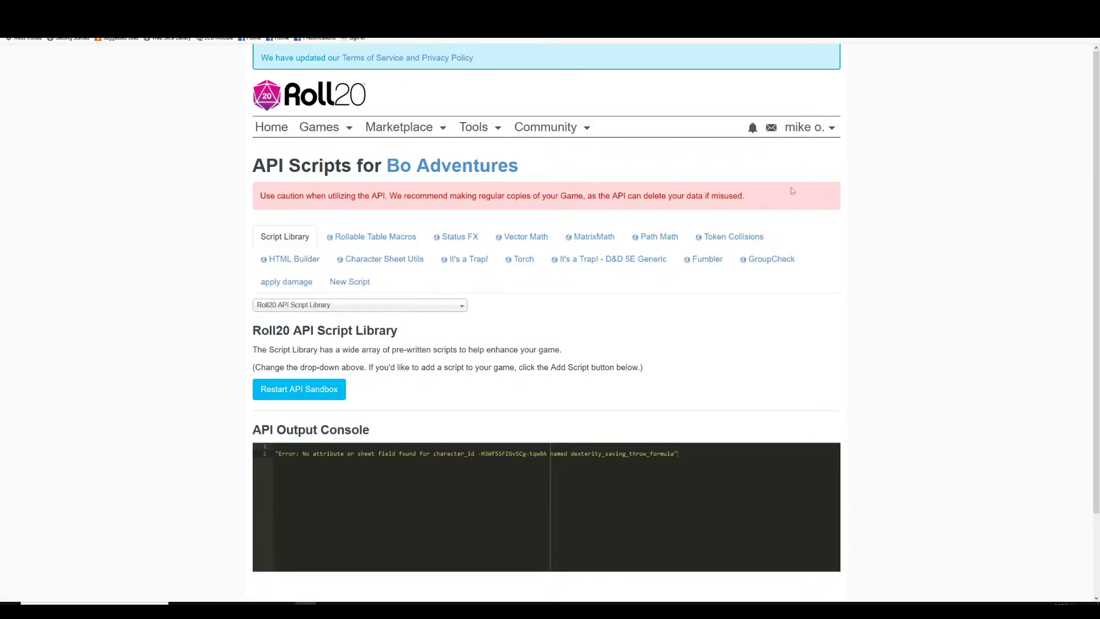
pyautogui.click(762, 259)
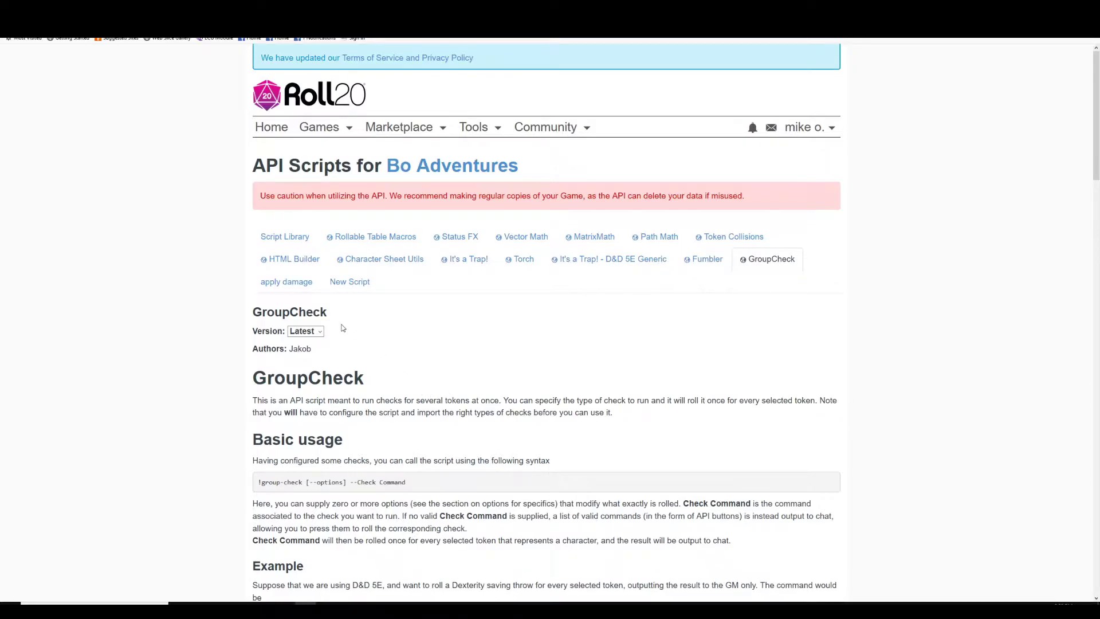
# Read through the GroupCheck script's documentation, from basic usage and configuration to the list of options
pyautogui.scroll(-2, 493, 339)
pyautogui.scroll(-6, 463, 336)
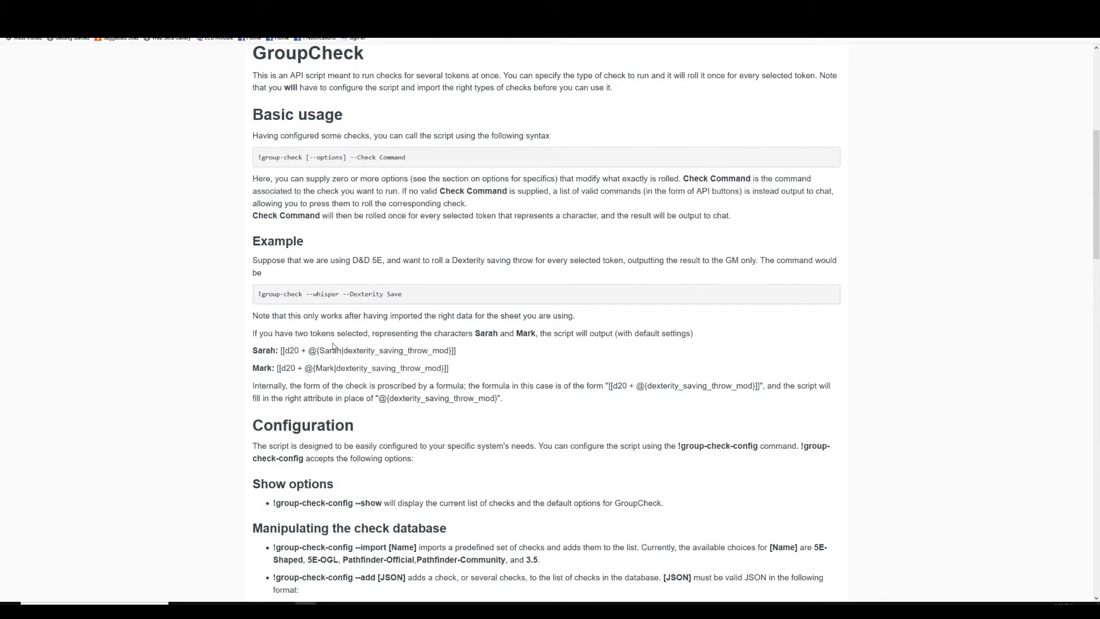
pyautogui.scroll(-14, 404, 312)
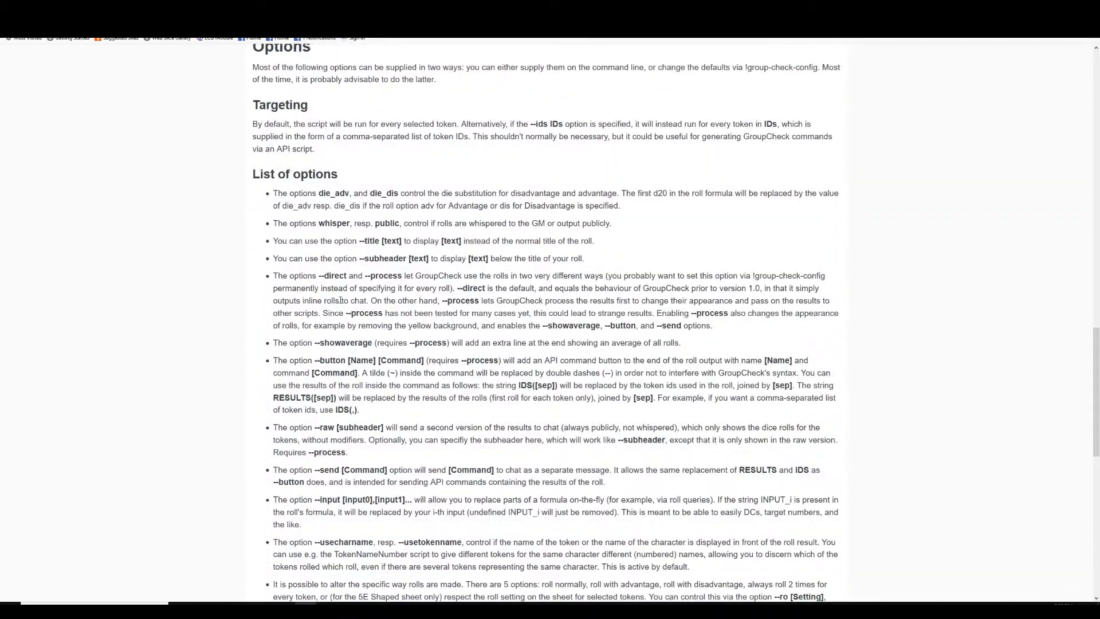
pyautogui.scroll(-2, 341, 300)
pyautogui.scroll(-6, 598, 289)
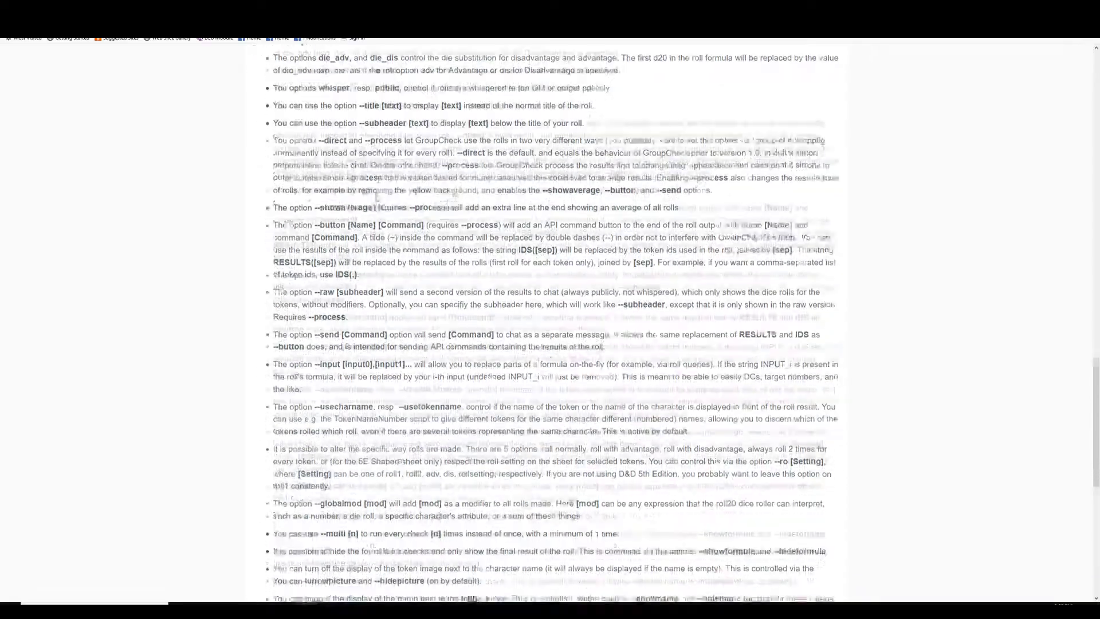
pyautogui.scroll(4, 423, 243)
pyautogui.scroll(20, 356, 219)
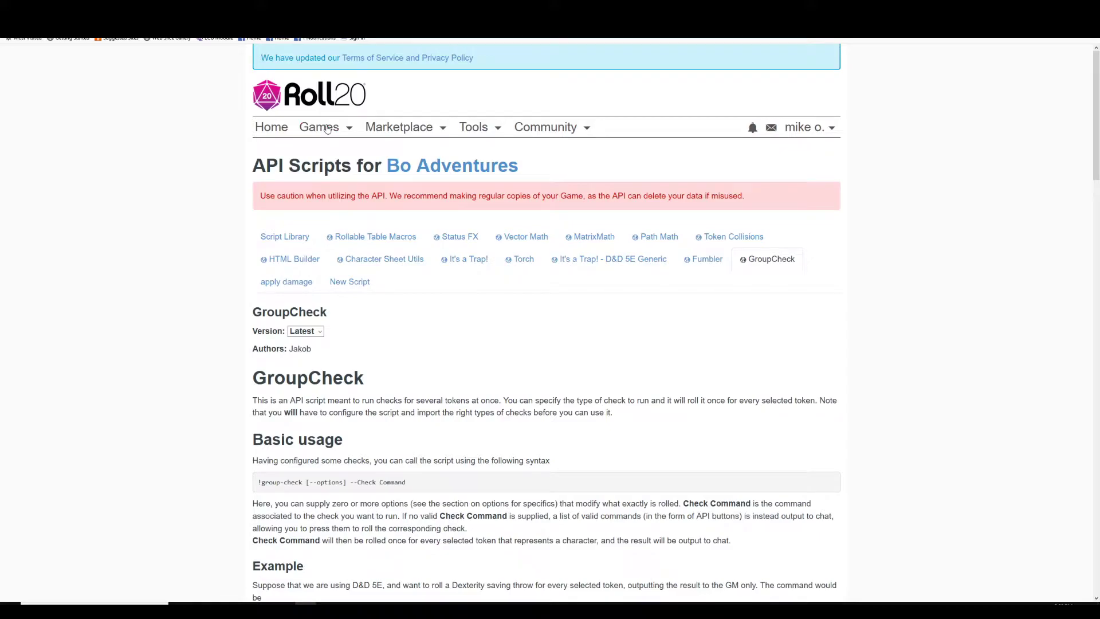
pyautogui.moveTo(327, 129)
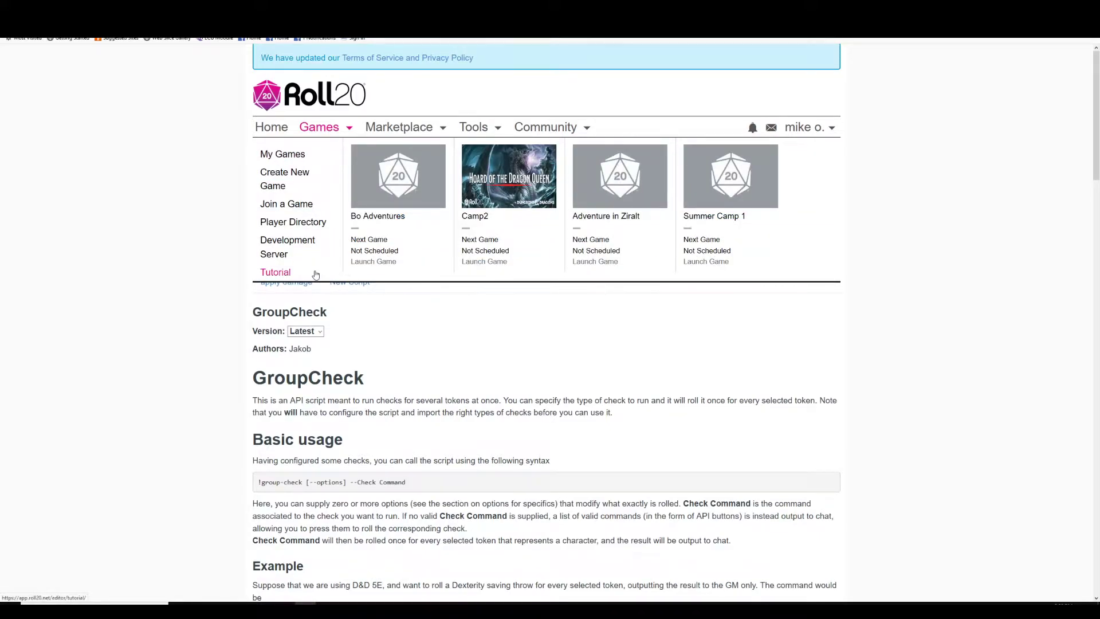
# Review the forum post with the !group-check-config --import 5E-Shaped command and GroupCheck's available commands in the game chat
pyautogui.scroll(-3, 172, 270)
pyautogui.scroll(-3, 174, 271)
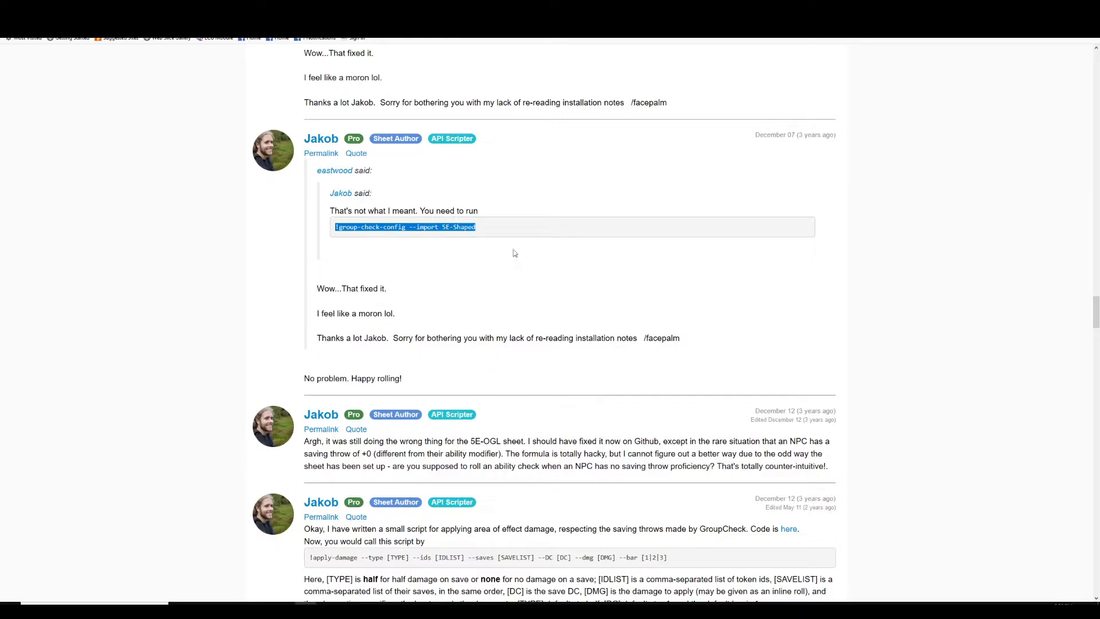
pyautogui.click(189, 9)
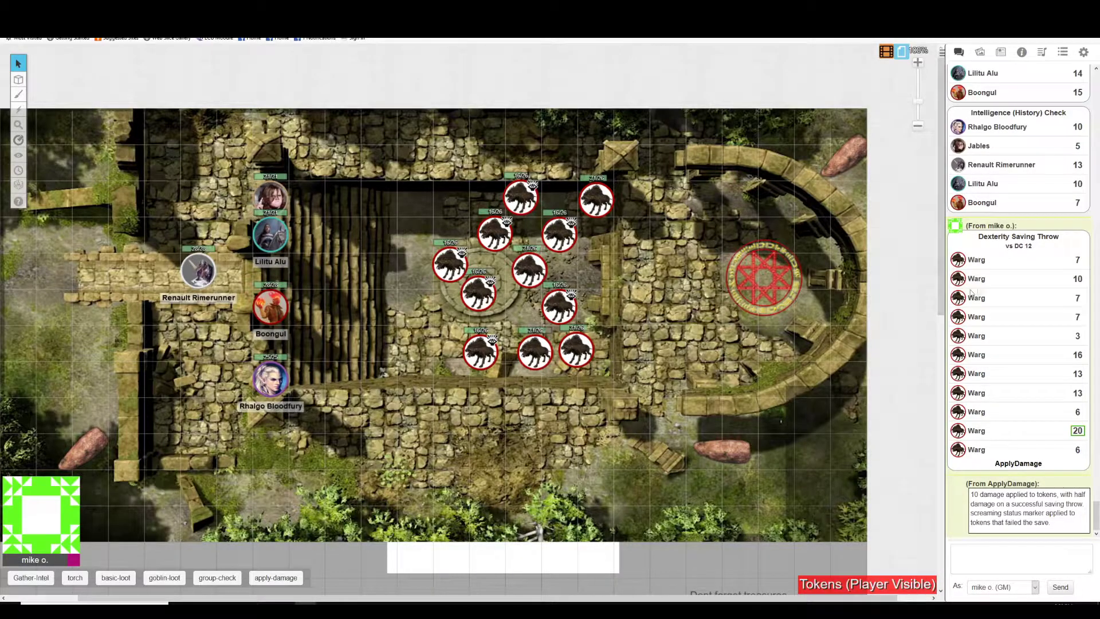
pyautogui.scroll(7, 985, 261)
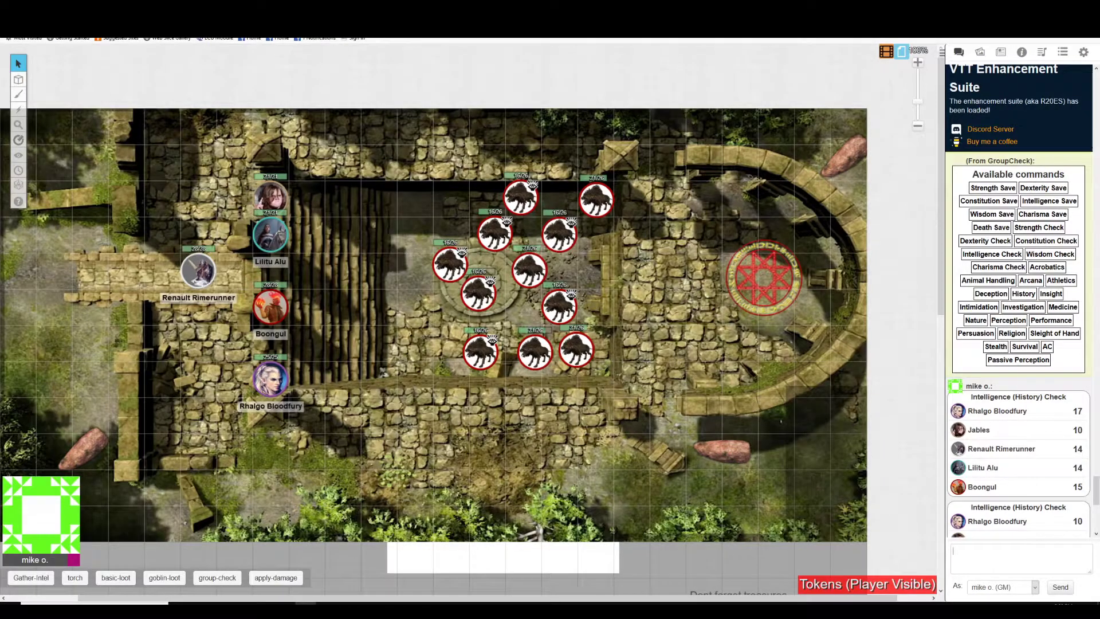
# Return to the GroupCheck script page and examine the configuration commands for importing and managing checks
pyautogui.hotkey('ctrl', 'Tab')
pyautogui.scroll(-3, 406, 213)
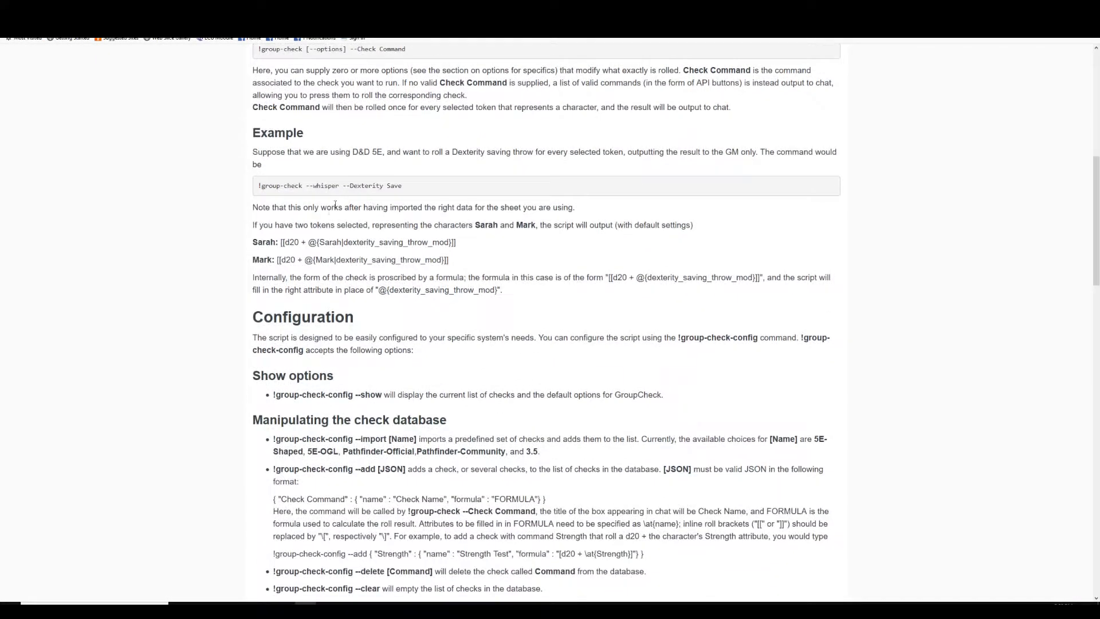
pyautogui.scroll(-4, 390, 367)
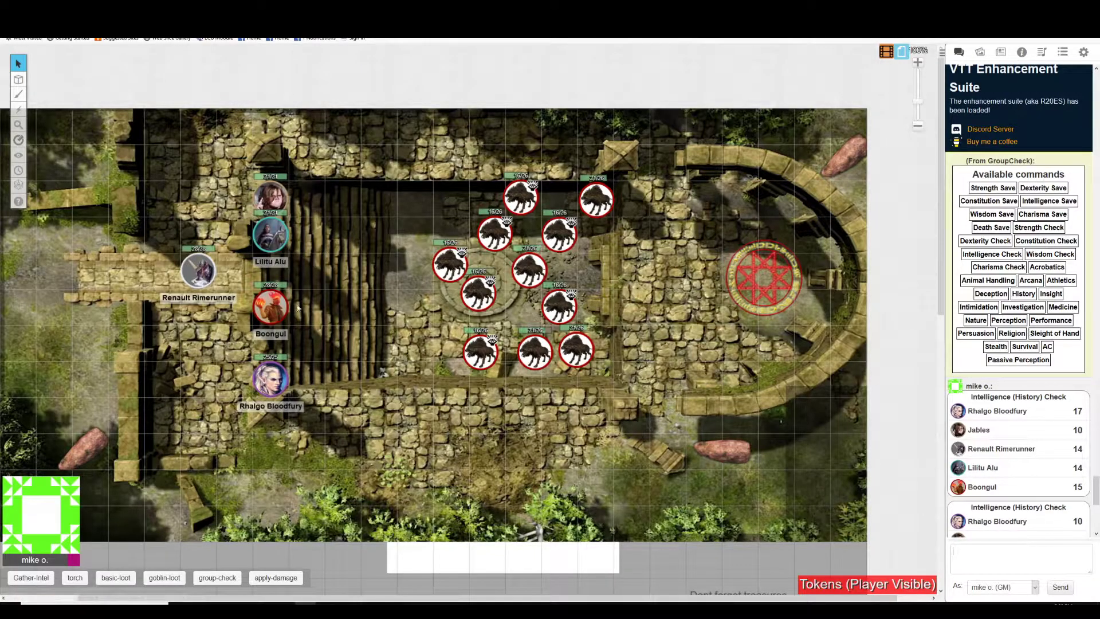
# Run the AC group check for the Boongul token and view its result in the chat
pyautogui.click(272, 309)
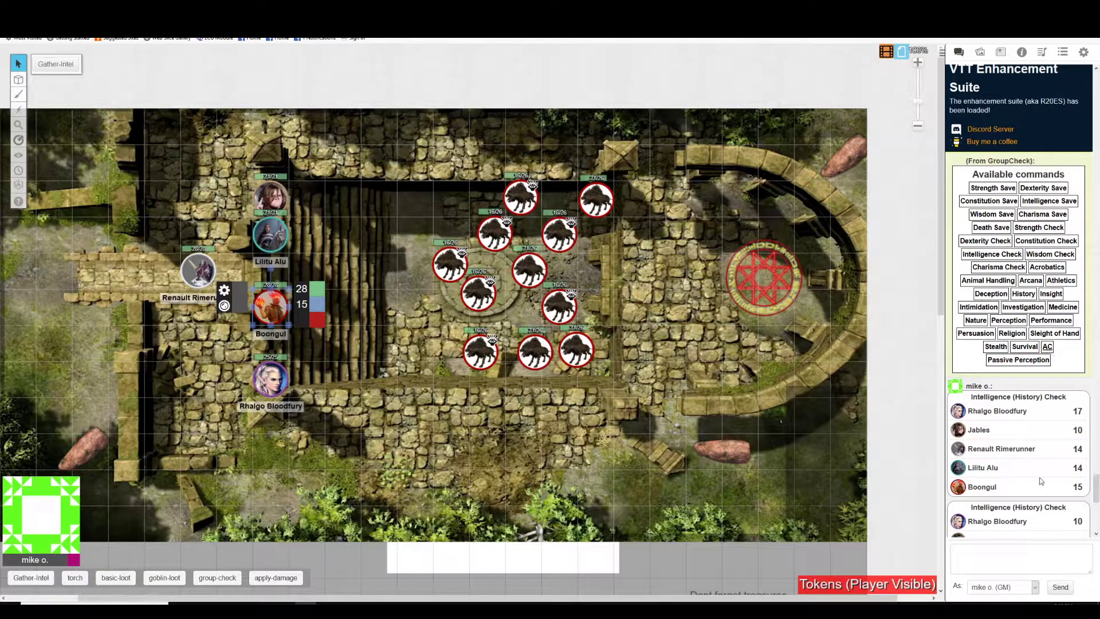
pyautogui.scroll(-8, 1040, 481)
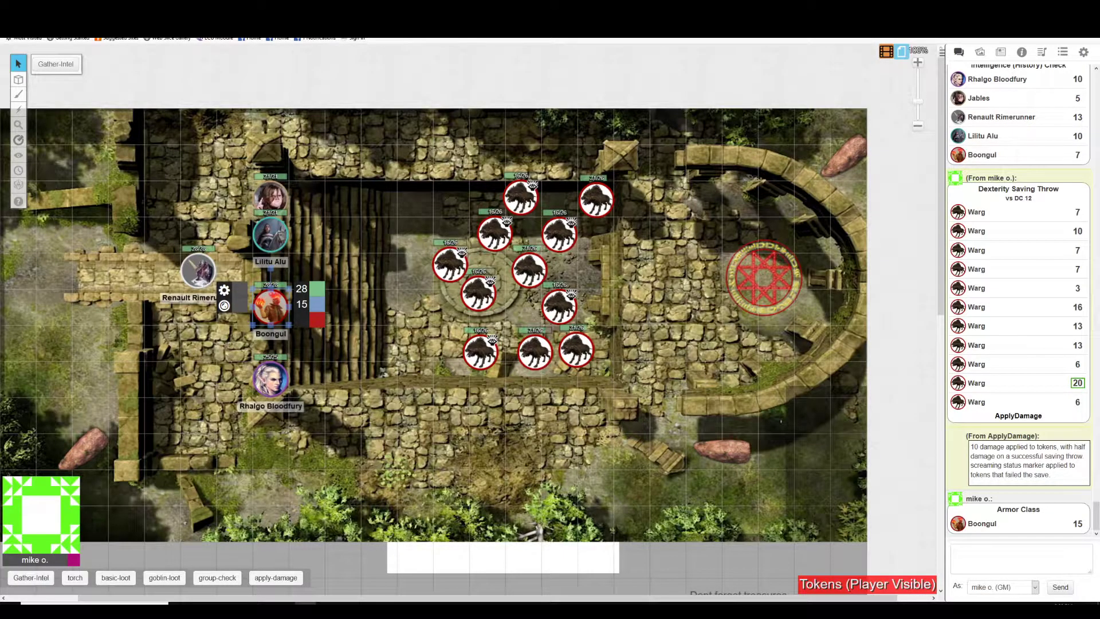
# Open the group-check macro from the game's macro list, examine its command and close it without changes
pyautogui.click(1046, 54)
pyautogui.click(1063, 52)
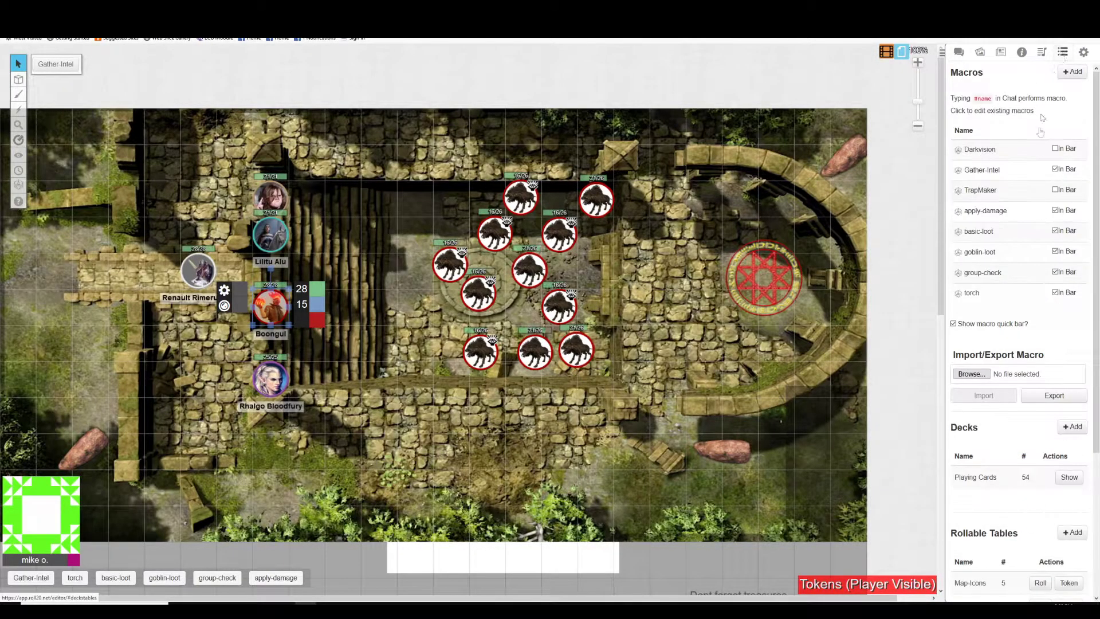
pyautogui.click(981, 273)
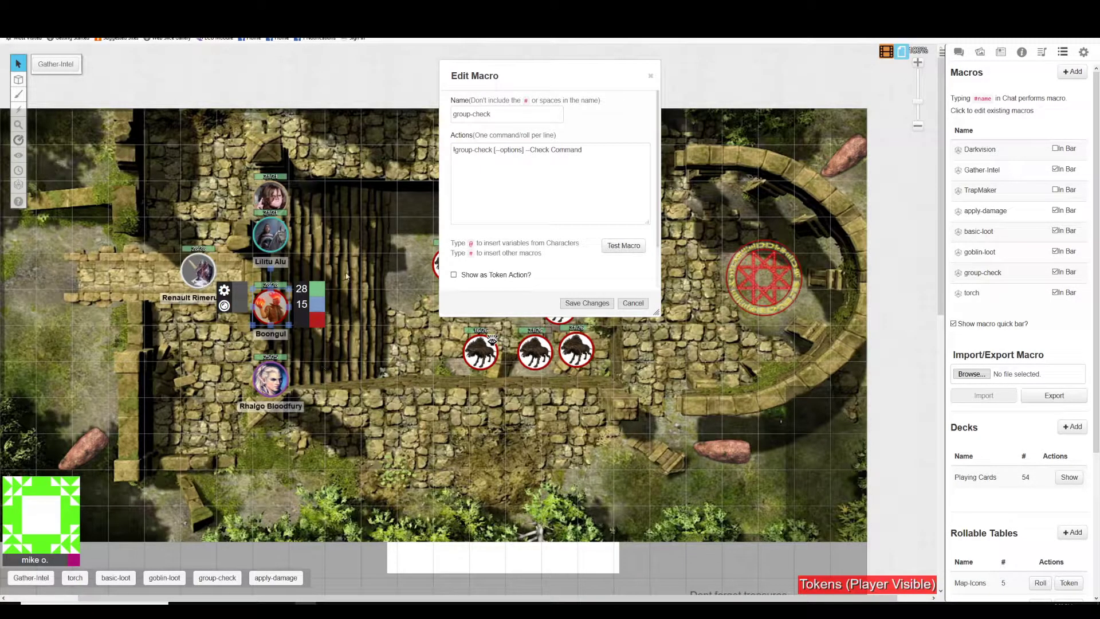
pyautogui.click(634, 303)
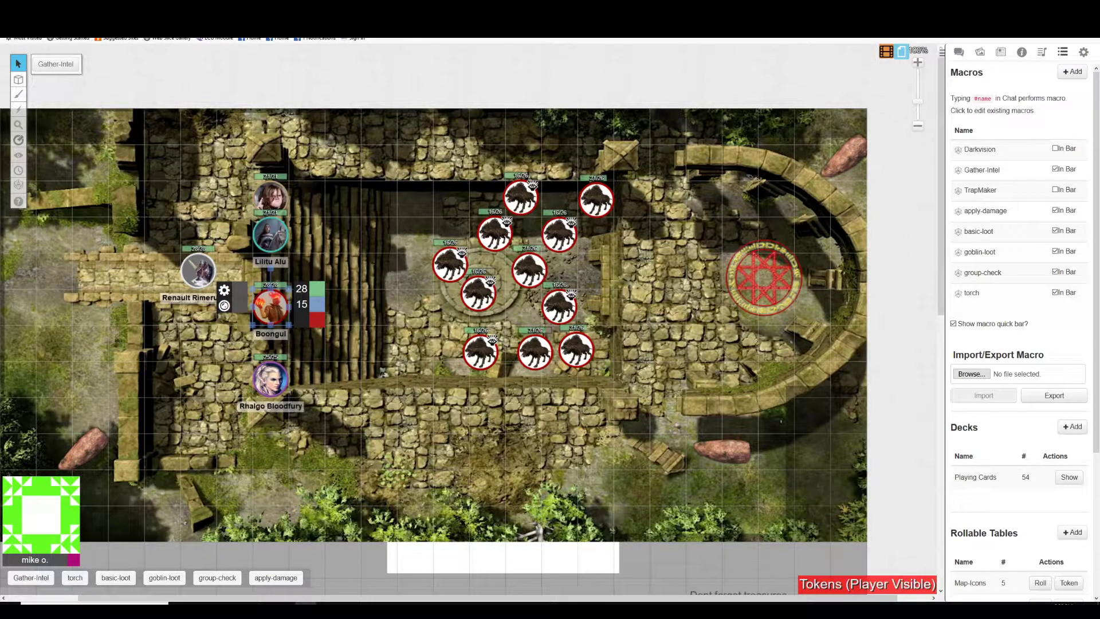
# Return to the Bo Adventures API Scripts page and open a blank new script
pyautogui.hotkey('ctrl', 'Tab')
pyautogui.scroll(20, 771, 280)
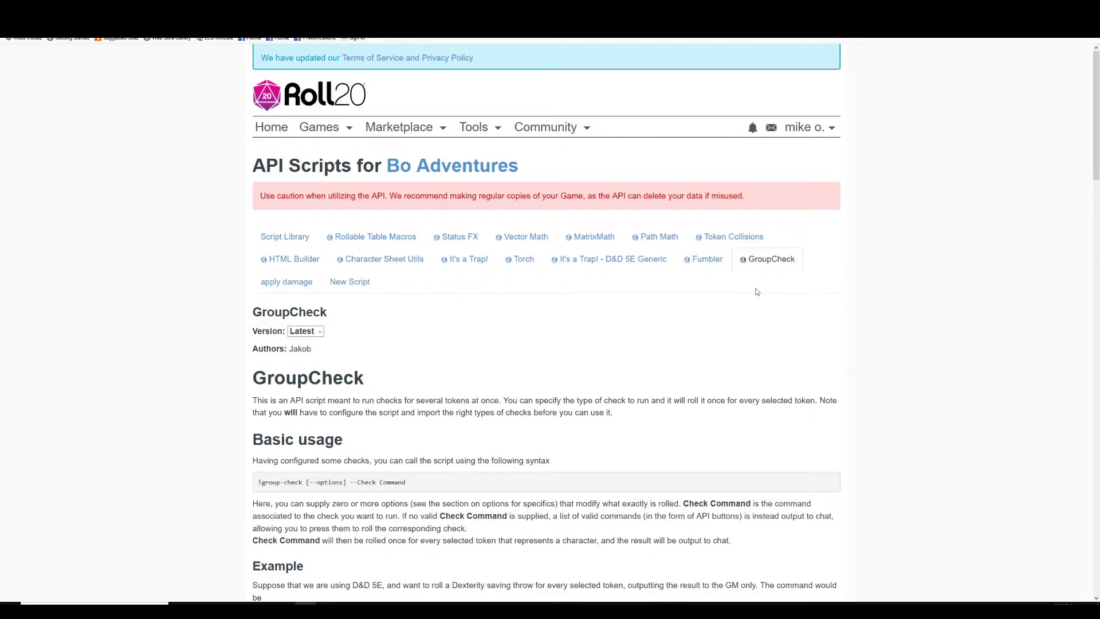
pyautogui.click(352, 283)
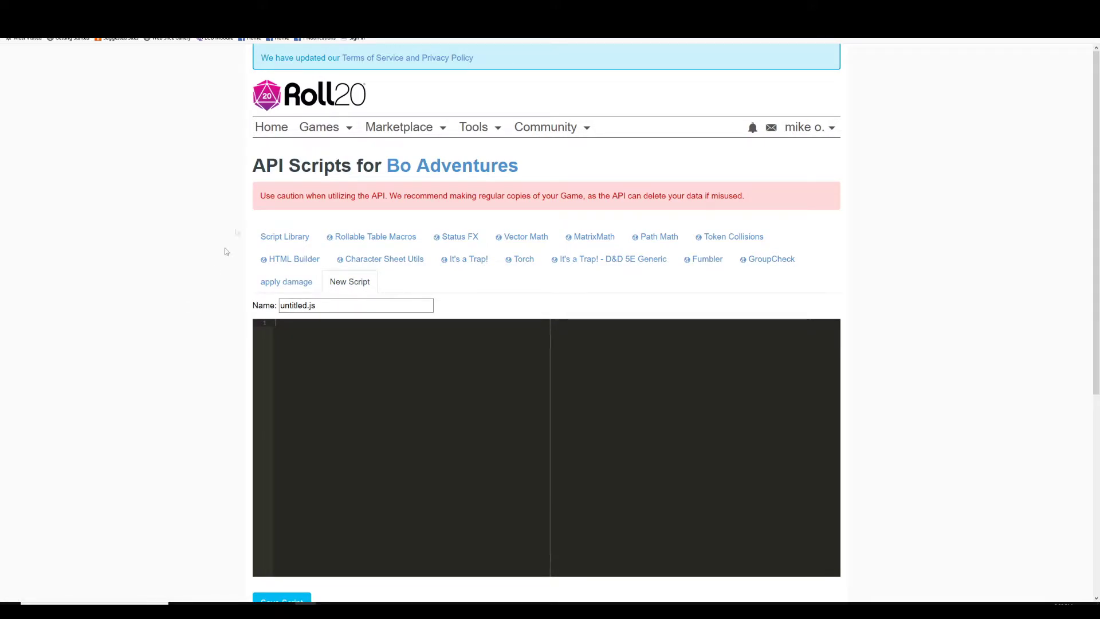
# Switch to the ApplyDamage.js gist on GitHub, mark its code and go through it to the end
pyautogui.hotkey('ctrl', 'Tab')
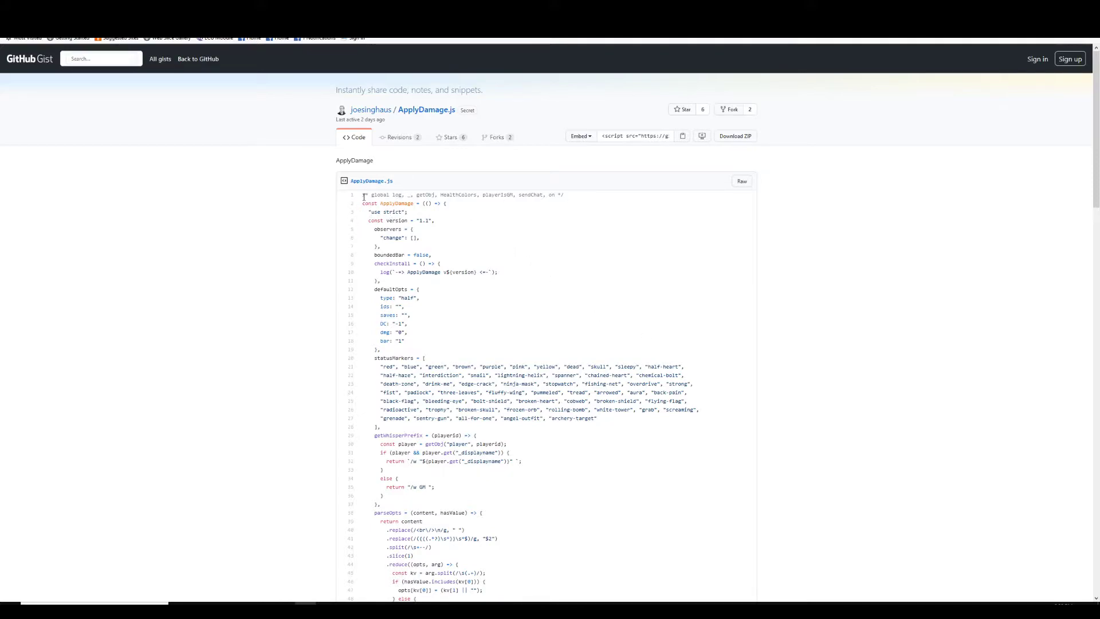
pyautogui.moveTo(363, 197); pyautogui.dragTo(597, 464)
pyautogui.scroll(-10, 620, 489)
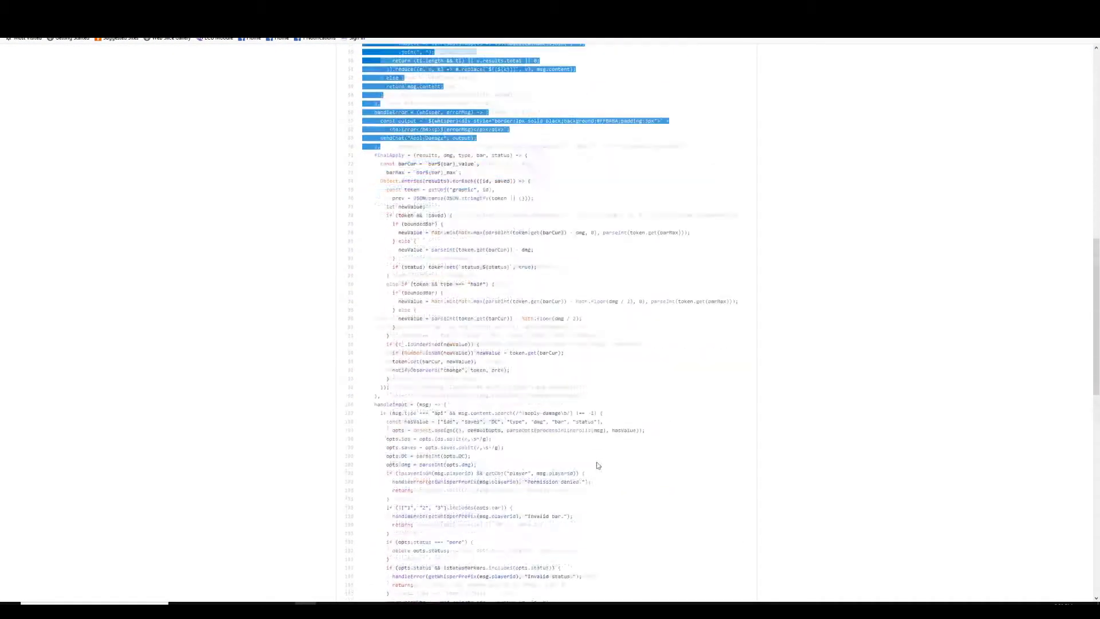
pyautogui.scroll(-12, 598, 465)
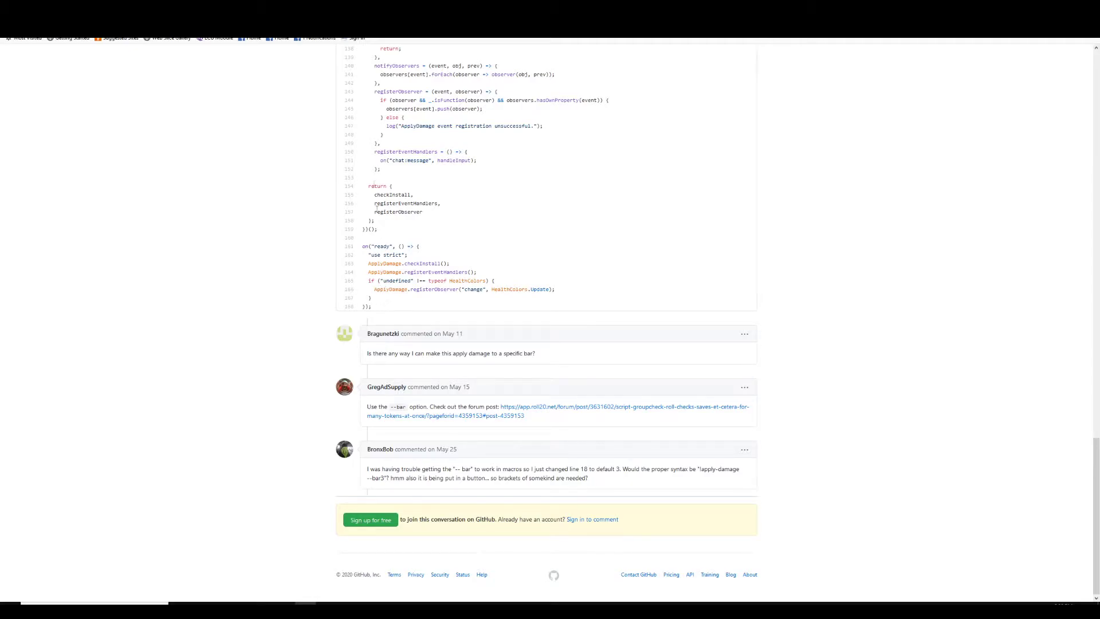
# Go back to the blank new script and examine its code area, save option and API output console
pyautogui.hotkey('ctrl', 'Tab')
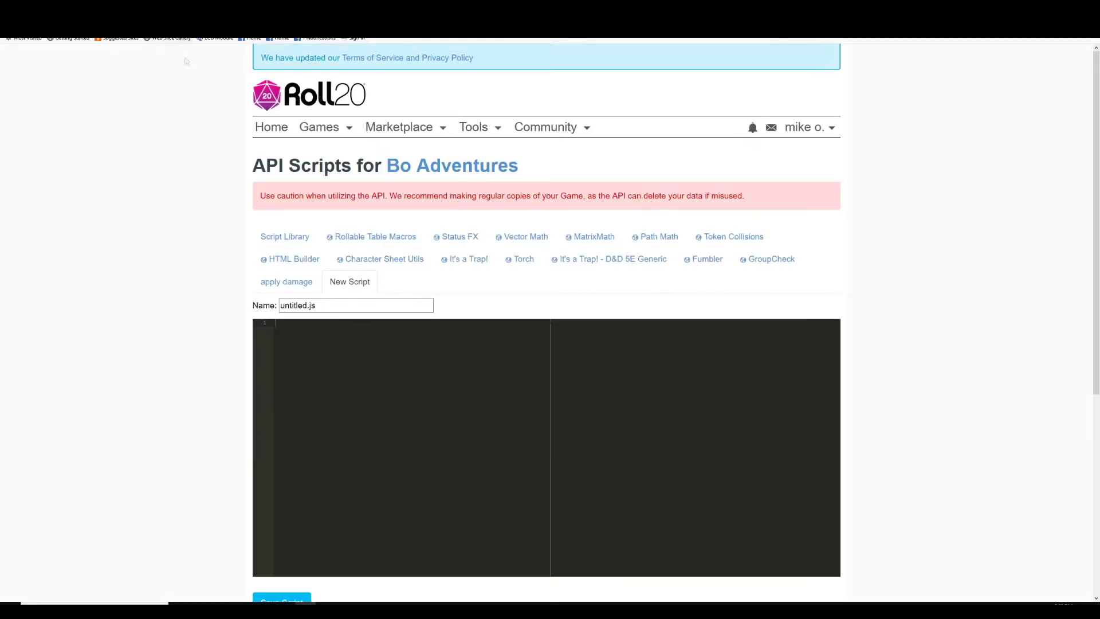
pyautogui.scroll(-5, 313, 348)
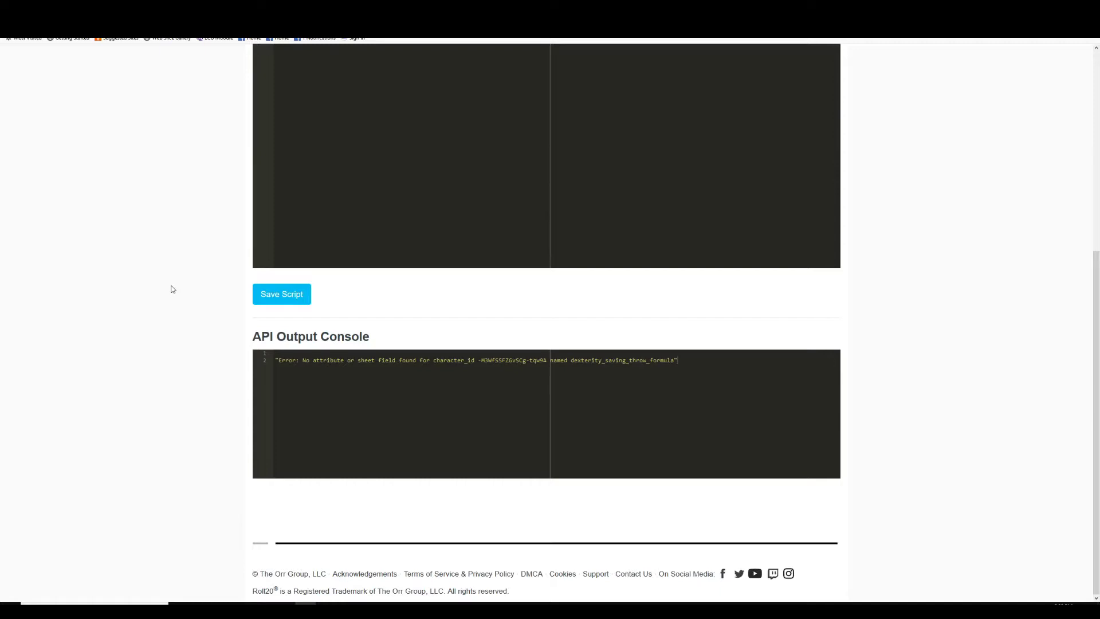
pyautogui.scroll(5, 160, 242)
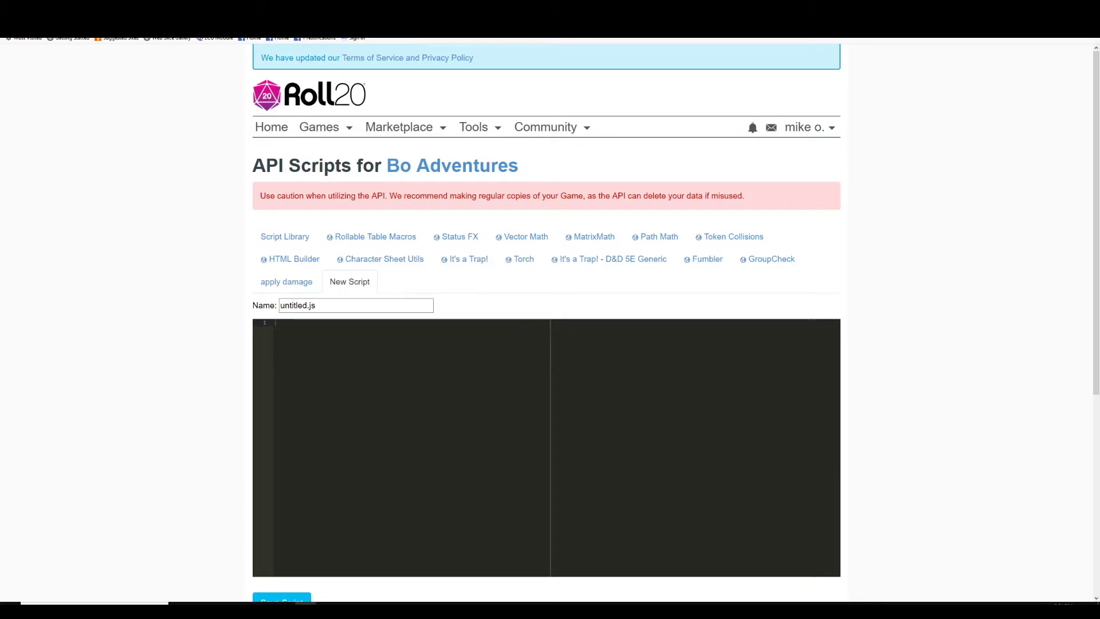
# Find the forum post with the !group-check macro that includes ApplyDamage and status options, and select its entire code
pyautogui.hotkey('ctrl', 'Tab')
pyautogui.hotkey('ctrl', 'Tab')
pyautogui.hotkey('ctrl', 'shift', 'Tab')
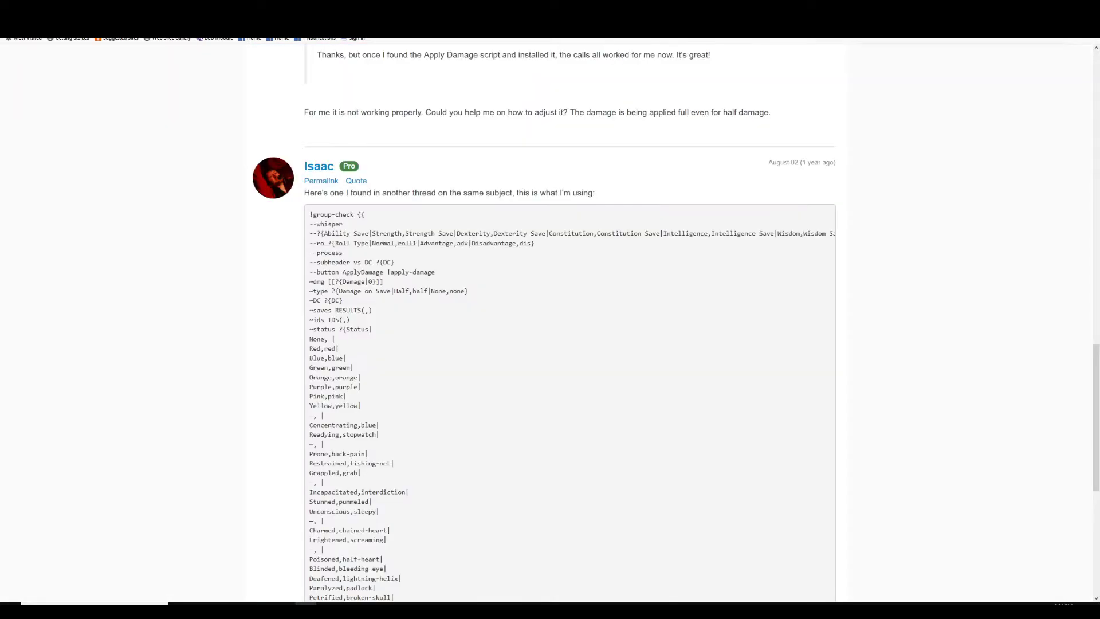
pyautogui.scroll(-1, 194, 278)
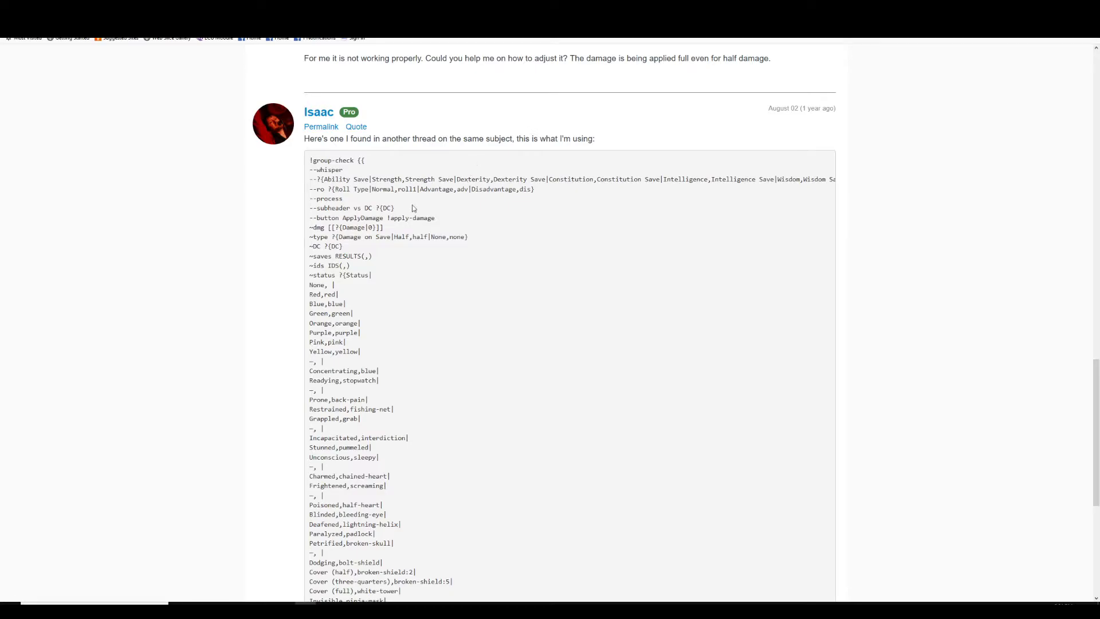
pyautogui.scroll(-2, 400, 187)
pyautogui.scroll(1, 340, 115)
pyautogui.moveTo(309, 105); pyautogui.dragTo(533, 575)
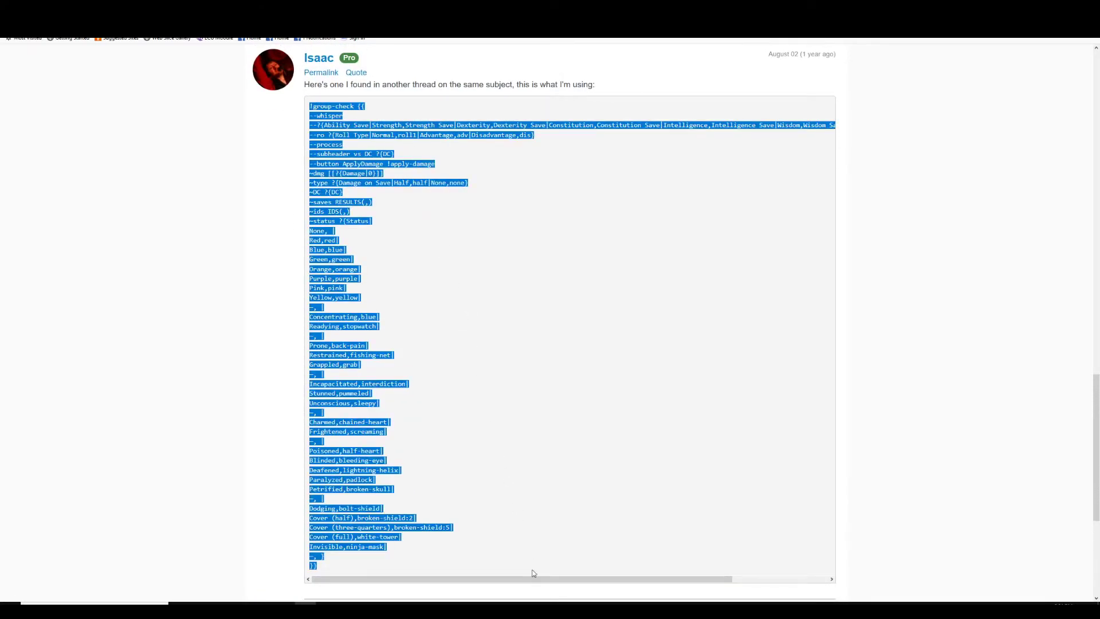
# Open the apply-damage macro in the game, review its actions and save it
pyautogui.hotkey('ctrl', 'Tab')
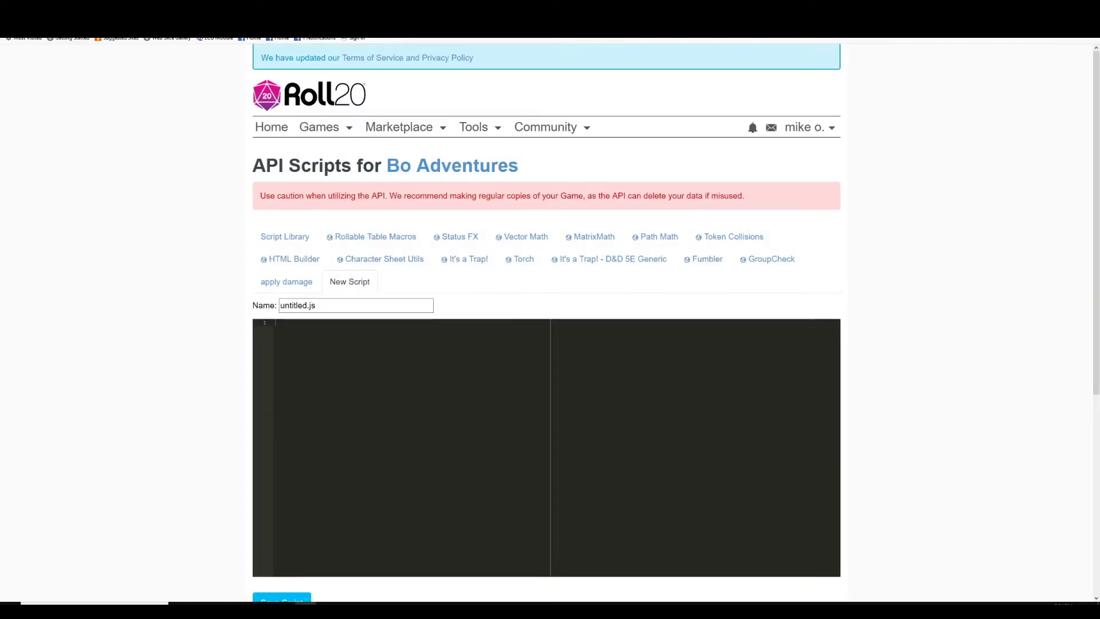
pyautogui.hotkey('ctrl', 'Tab')
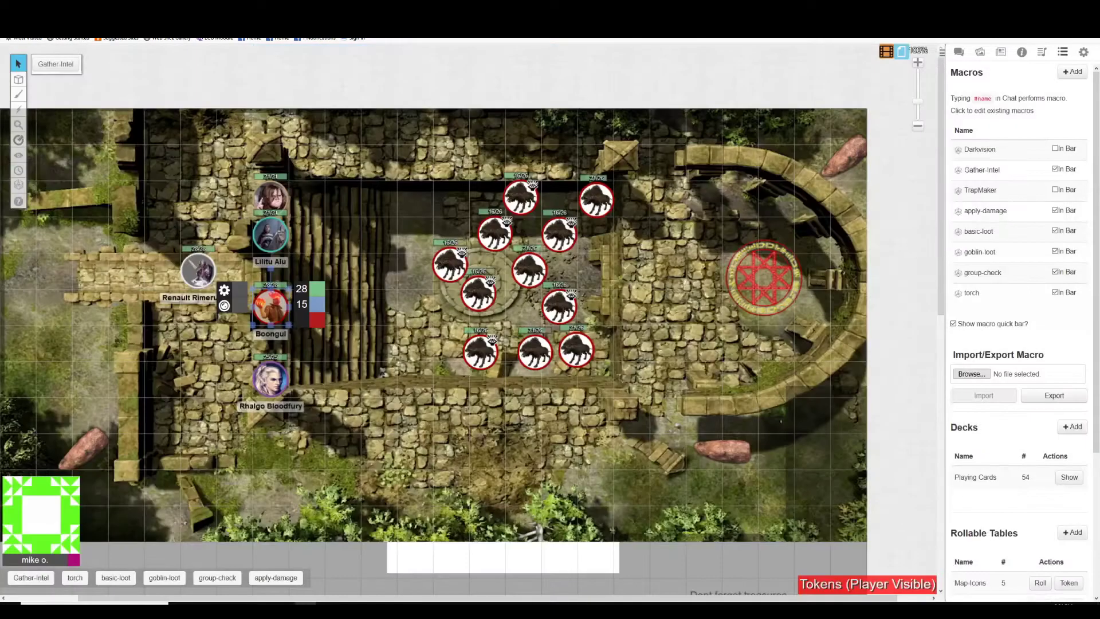
pyautogui.click(979, 213)
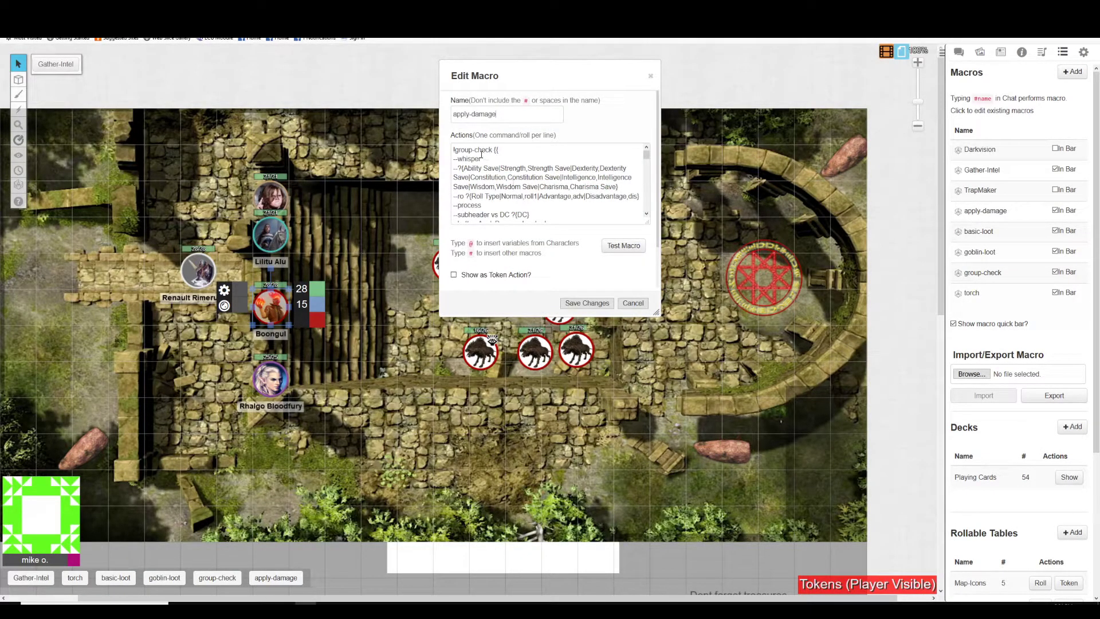
pyautogui.scroll(-5, 501, 178)
pyautogui.scroll(-8, 499, 181)
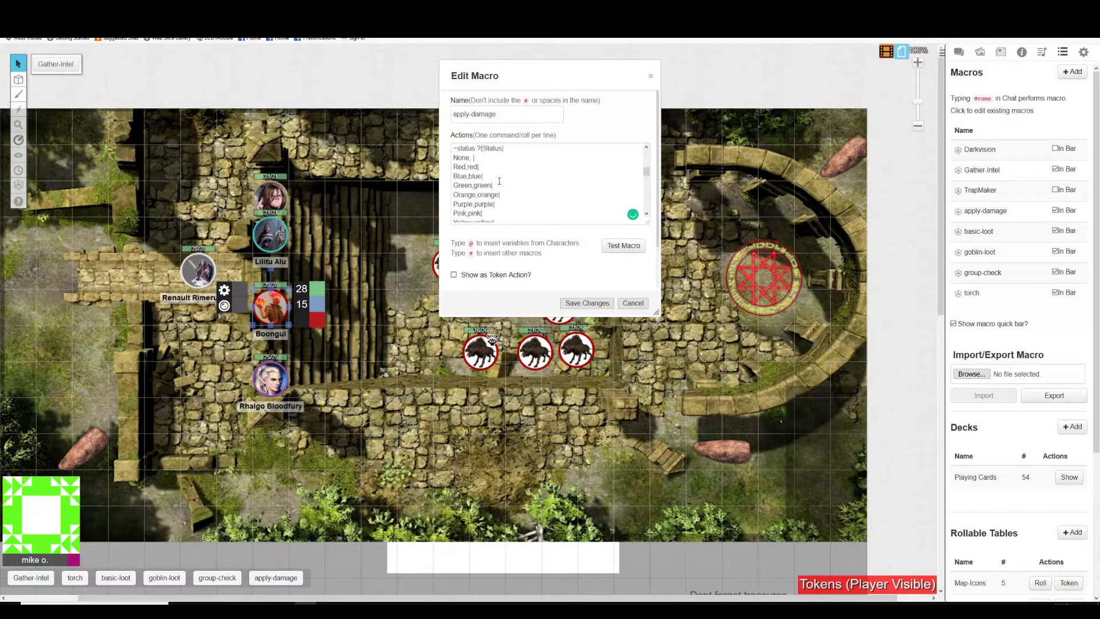
pyautogui.scroll(5, 499, 181)
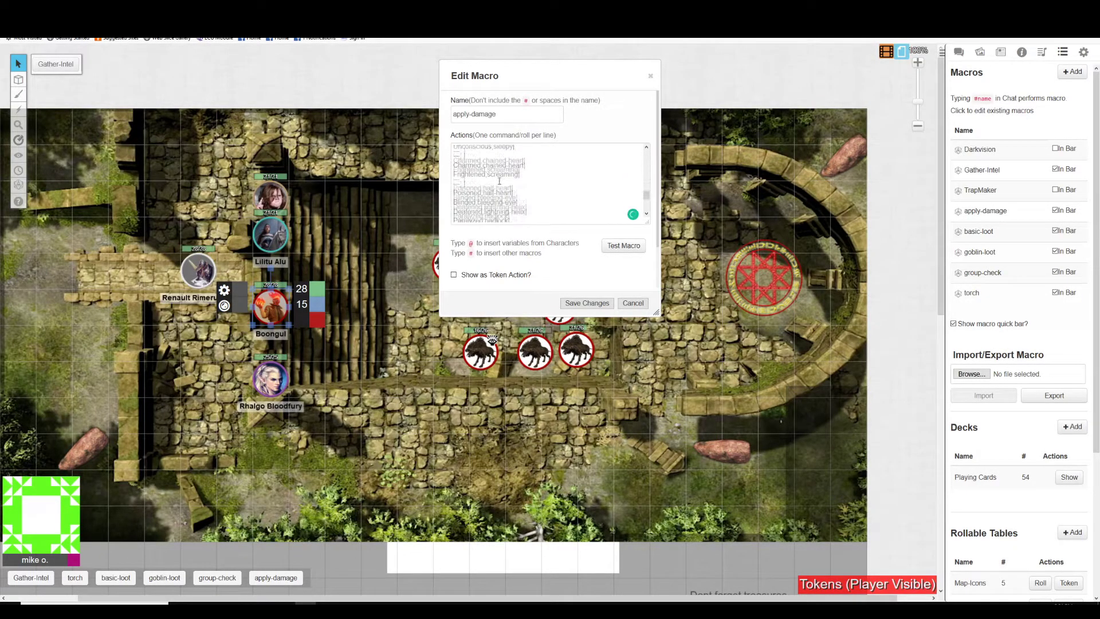
pyautogui.scroll(8, 498, 192)
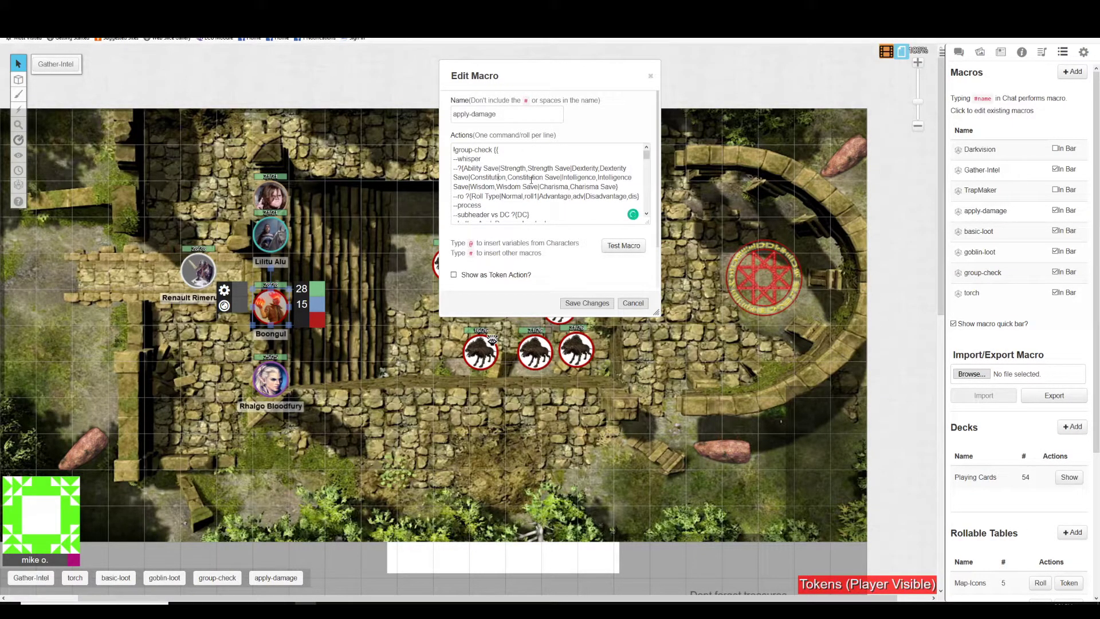
pyautogui.scroll(-6, 547, 195)
pyautogui.click(583, 304)
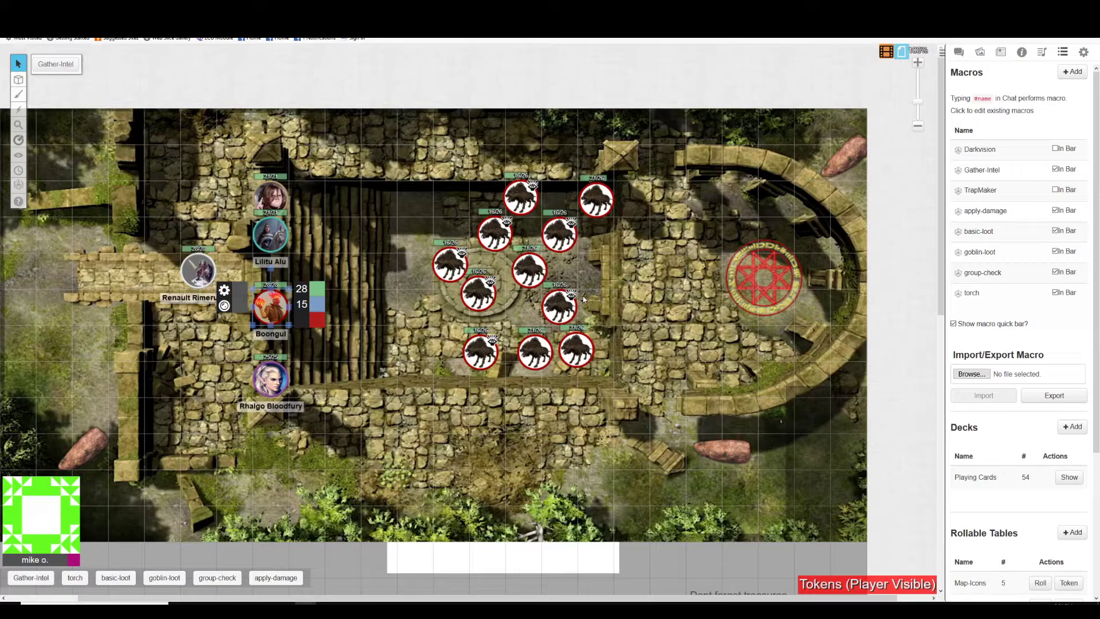
# Show the chat again and remove the screaming status marker from the warg just above the lowest row
pyautogui.click(959, 55)
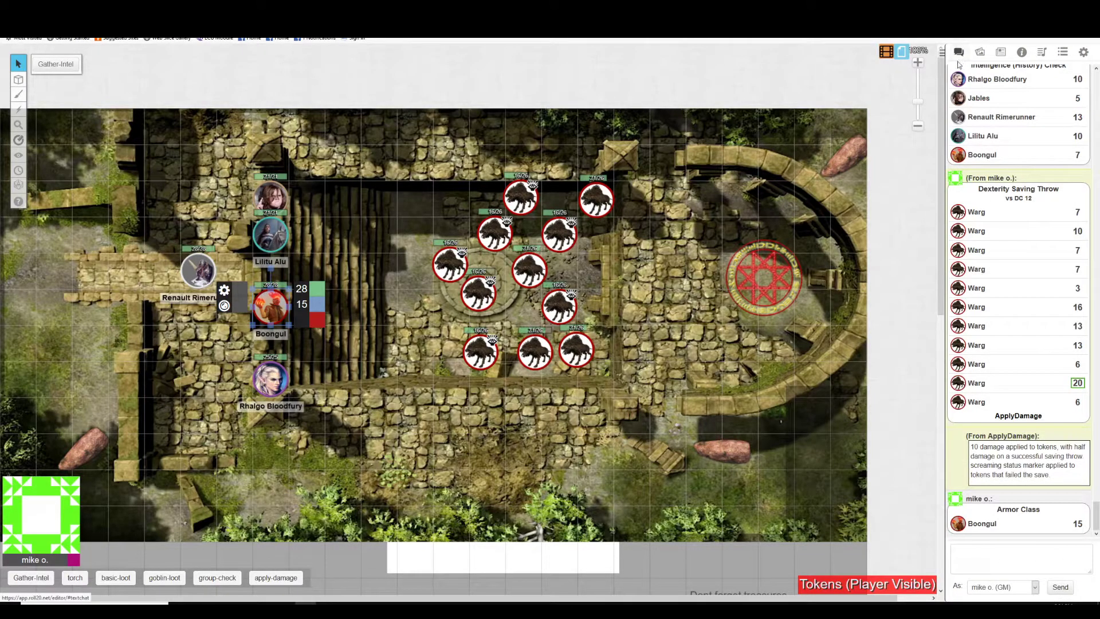
pyautogui.click(409, 231)
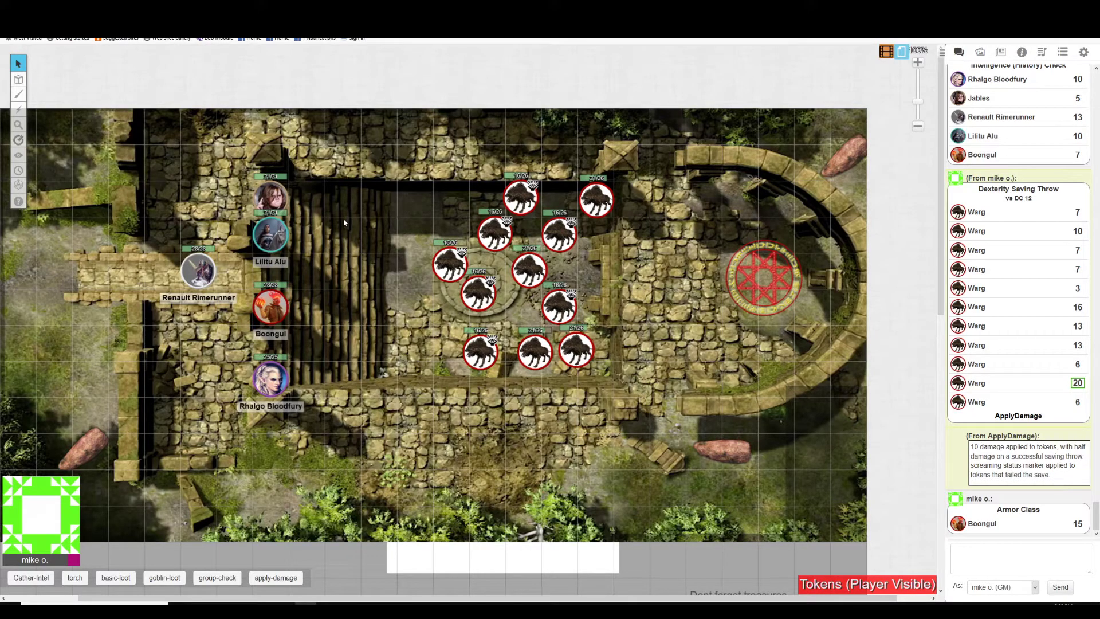
pyautogui.click(566, 307)
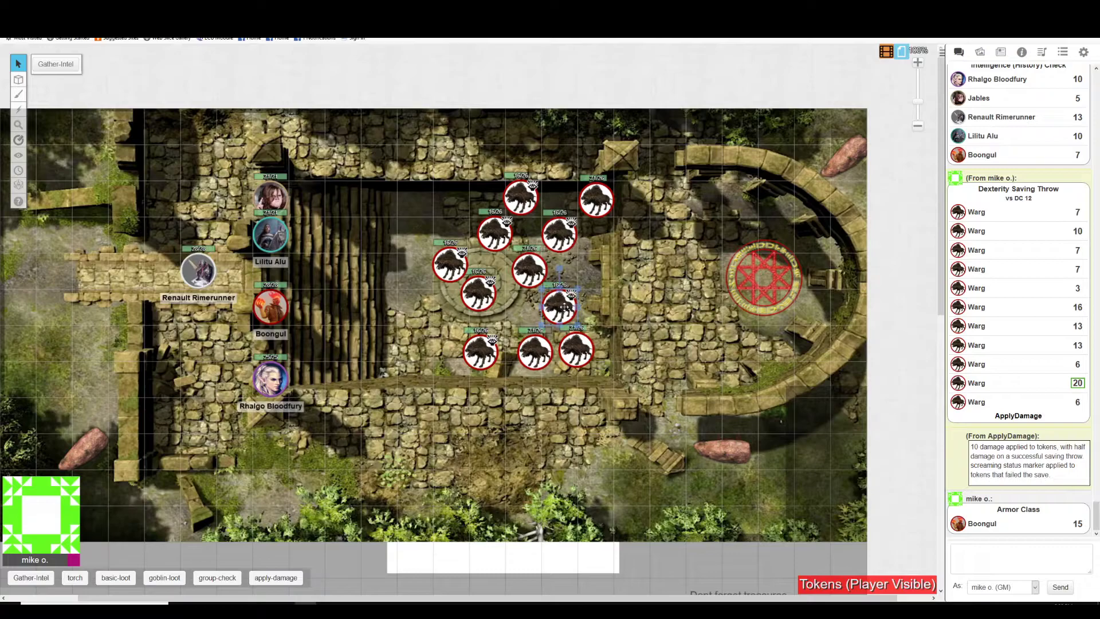
pyautogui.rightClick(566, 307)
pyautogui.click(514, 307)
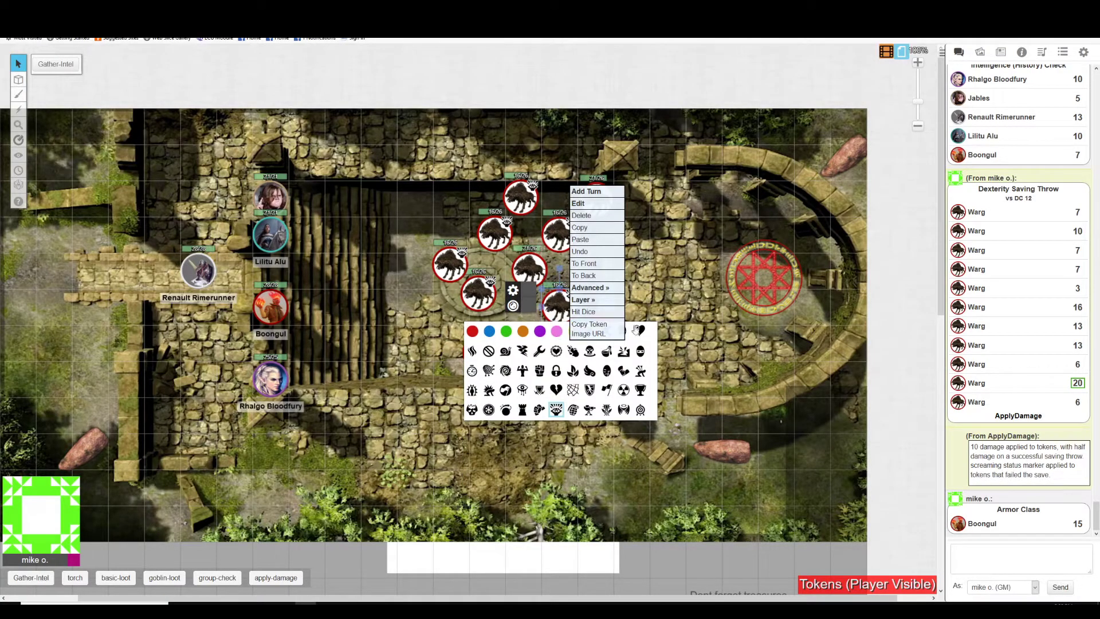
pyautogui.click(514, 307)
pyautogui.click(514, 306)
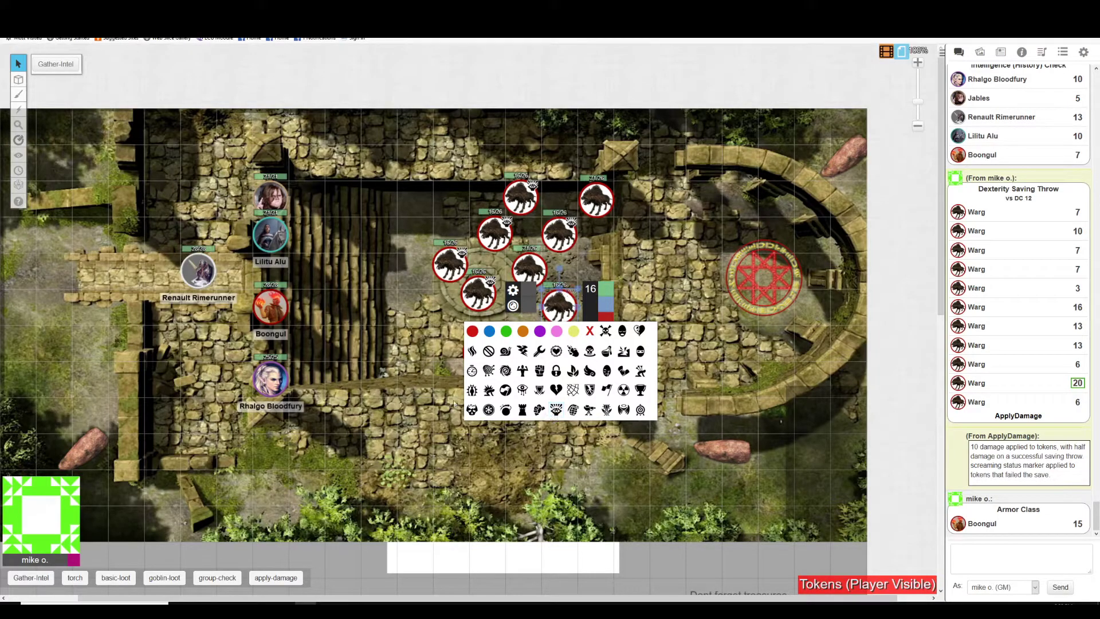
pyautogui.click(556, 410)
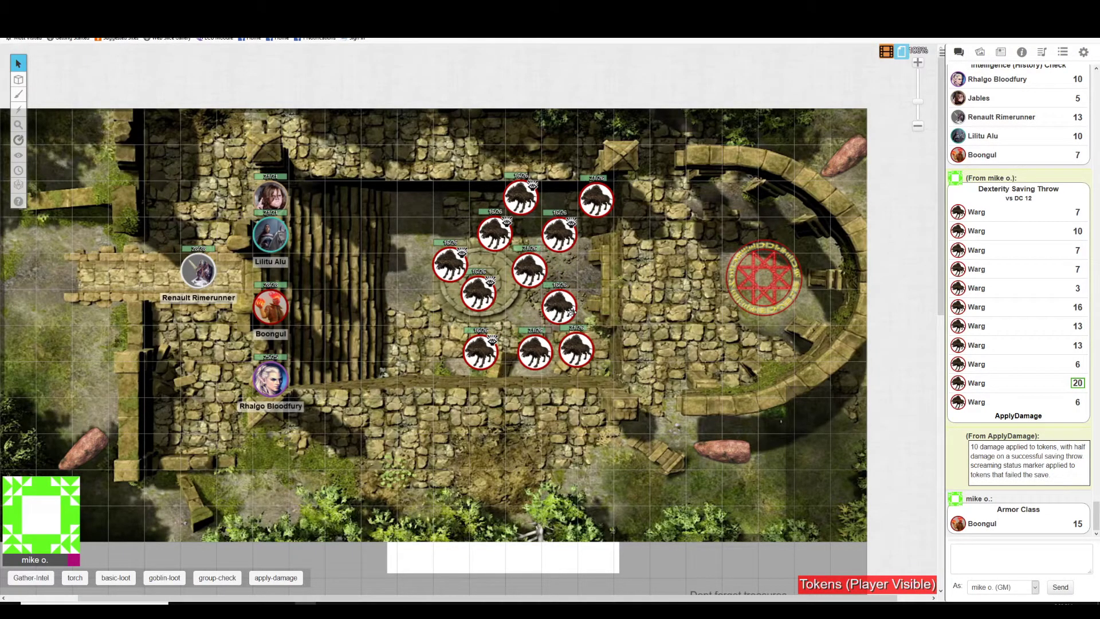